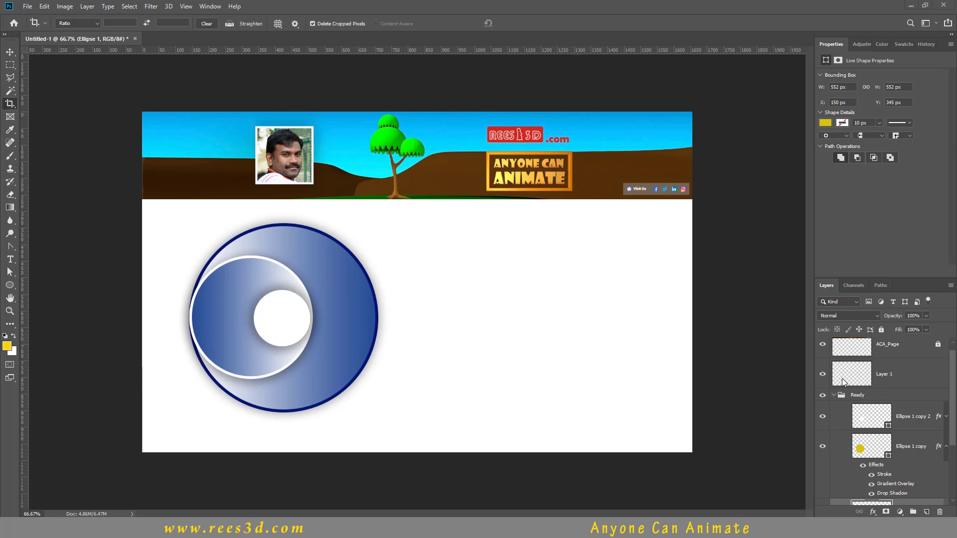
Collapse the Ready layer group, select Layer 1 and activate the Ellipse Tool.
click(833, 398)
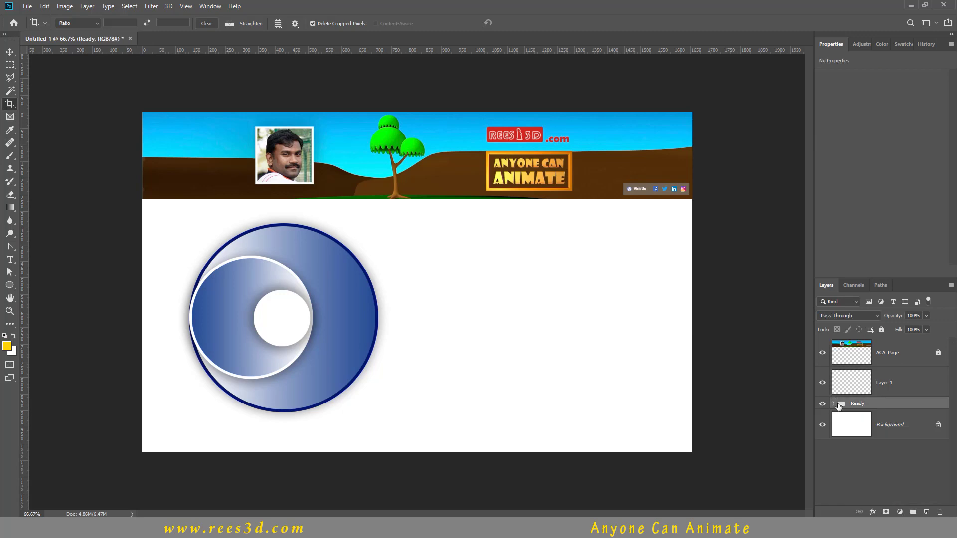
click(857, 383)
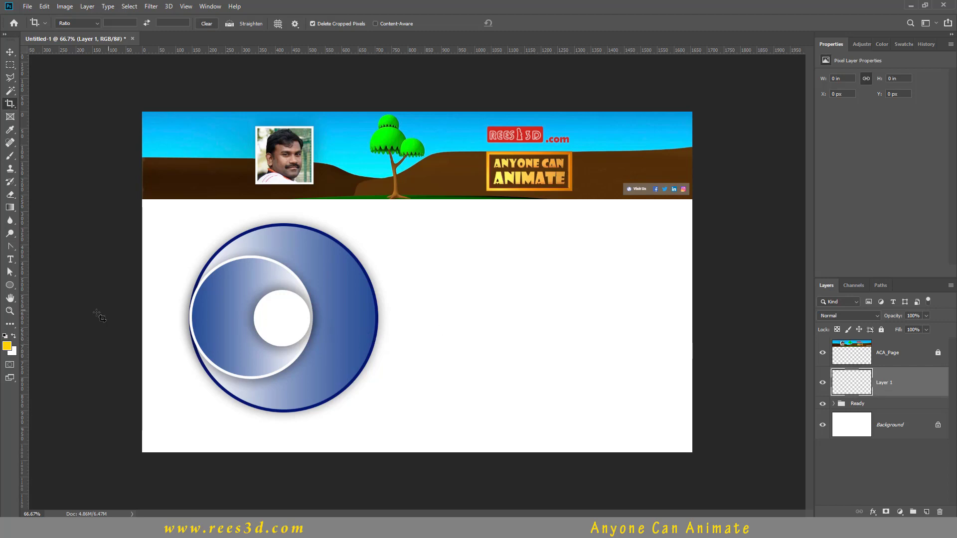
click(11, 286)
right_click(12, 287)
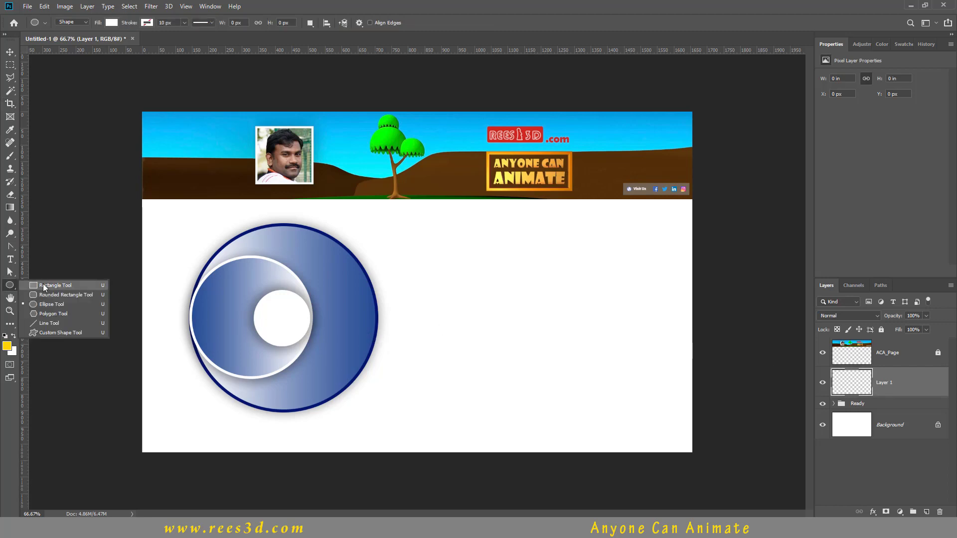
click(18, 280)
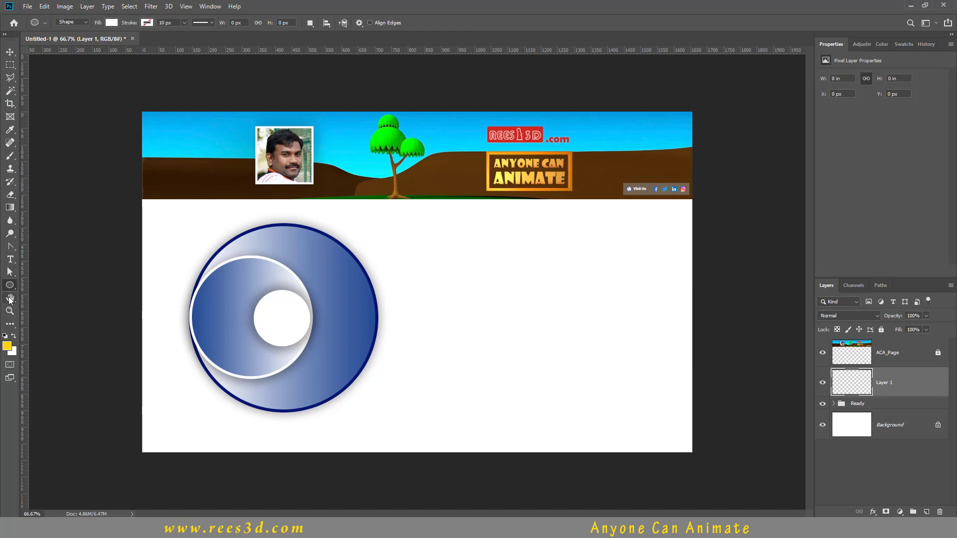
Set the foreground colour to yellow #fbce00 and draw a circle about 537 px wide on the empty white area beside the blue design.
click(9, 348)
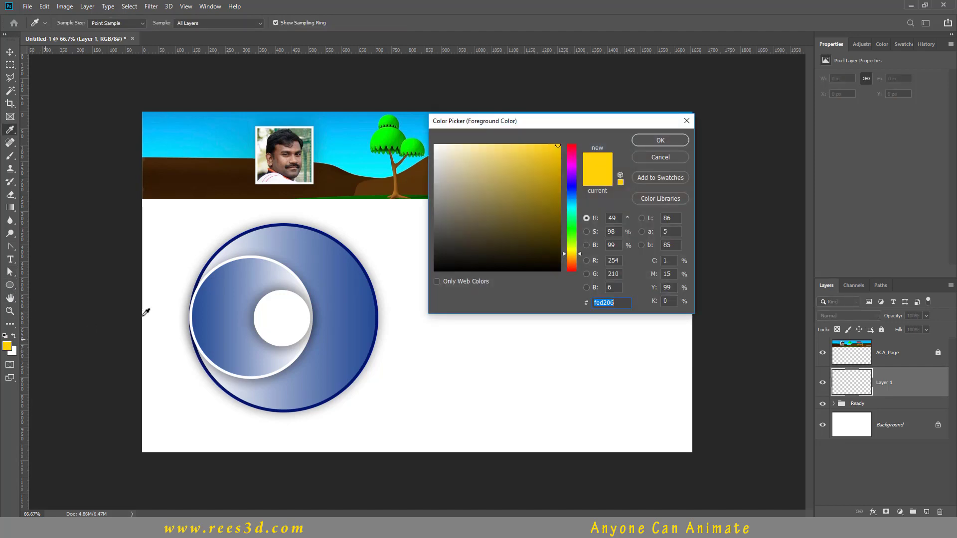
drag(485, 200, 561, 145)
click(660, 140)
key(u)
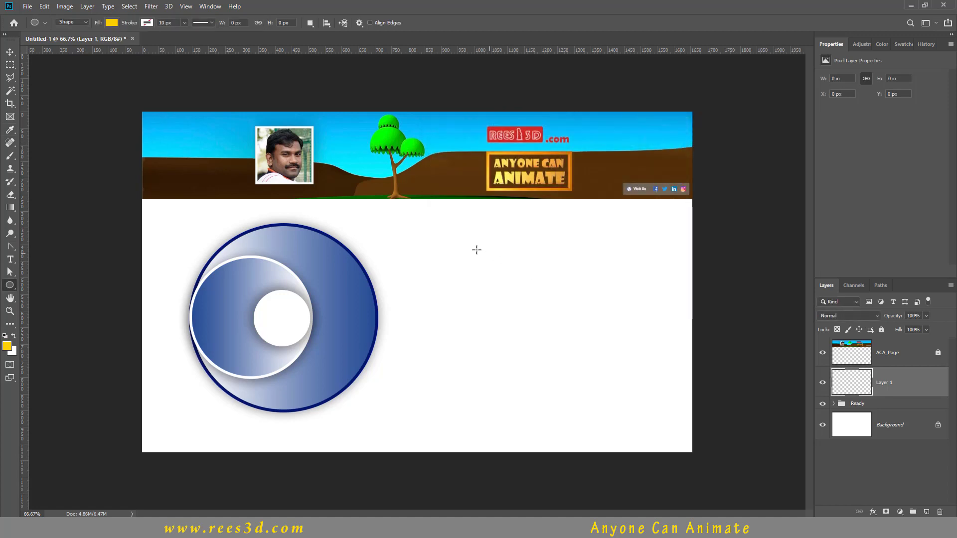
drag(452, 229, 669, 407)
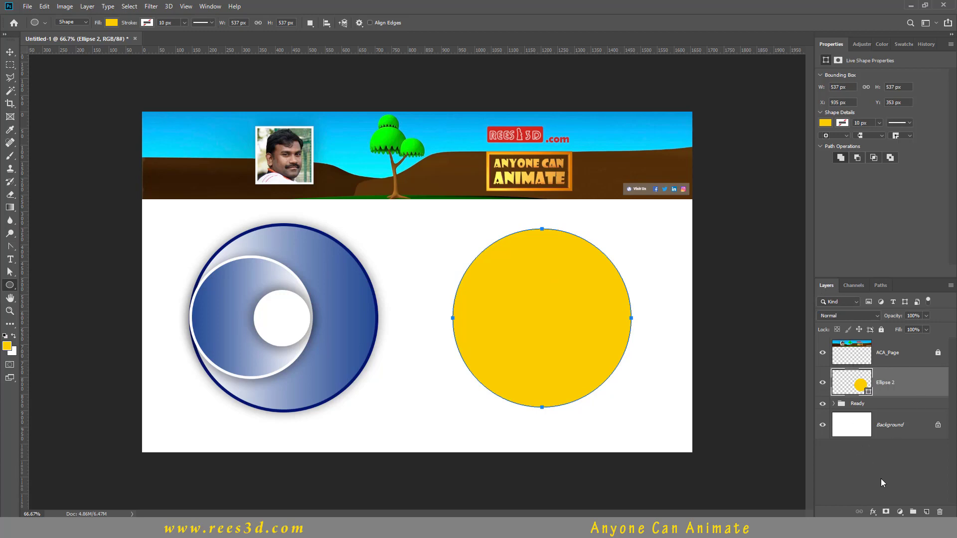
click(873, 513)
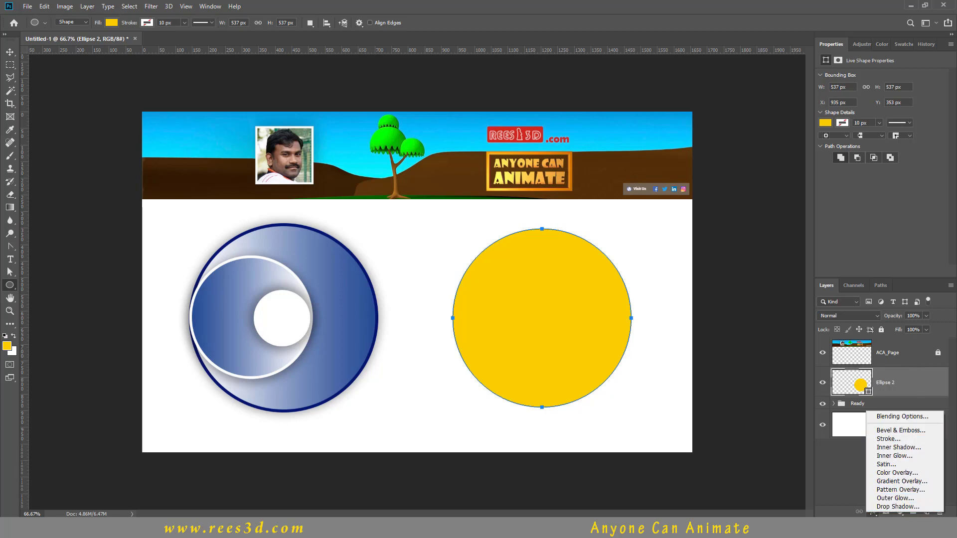
click(874, 515)
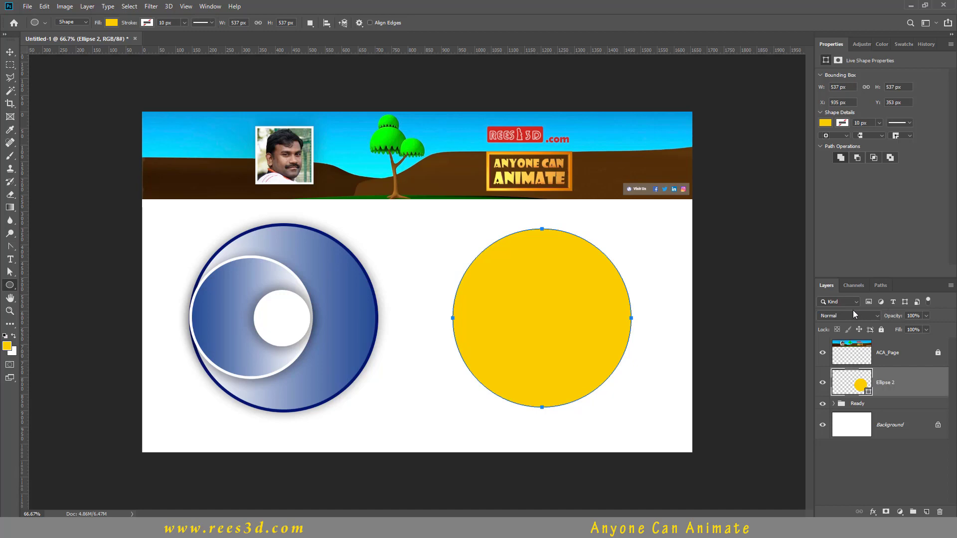
click(213, 8)
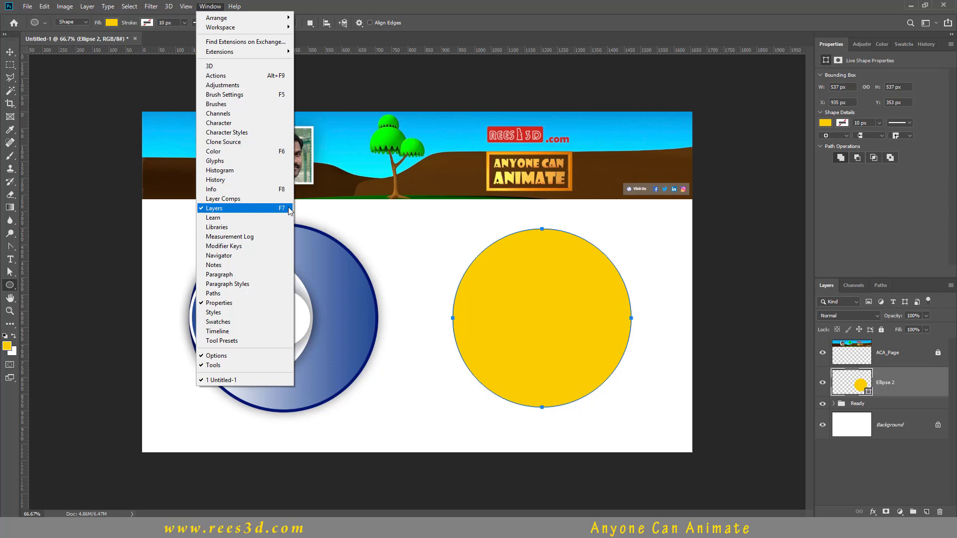
click(564, 7)
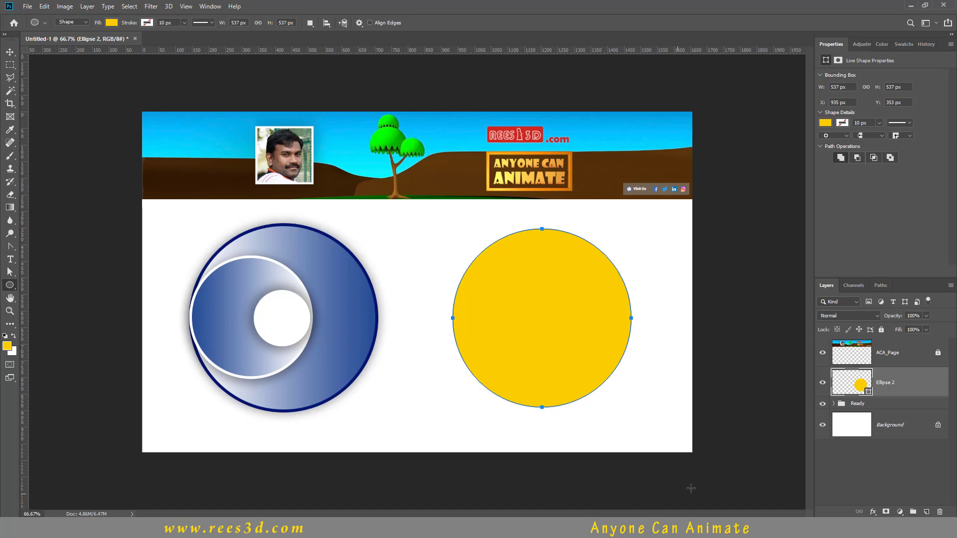
Add a Stroke layer style of 5 px to the yellow circle.
click(873, 512)
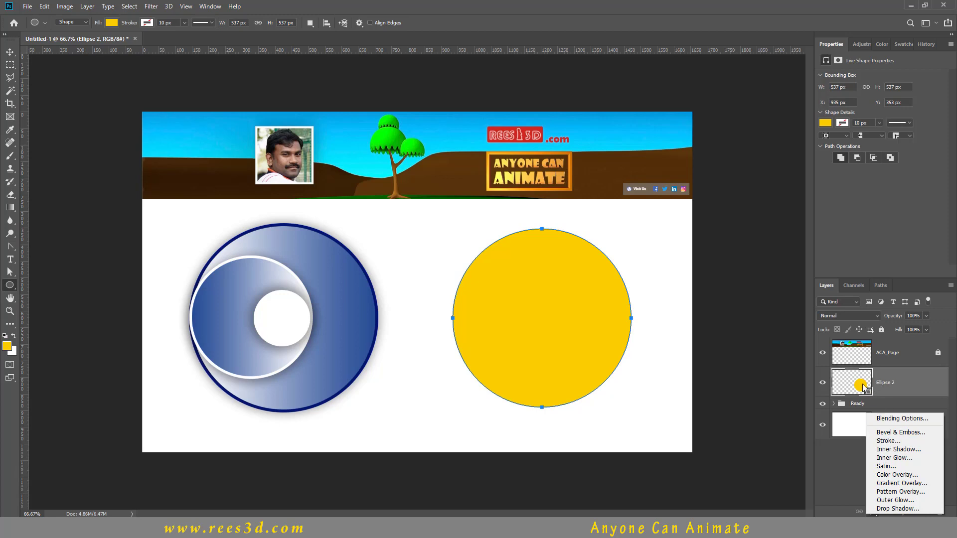
click(902, 441)
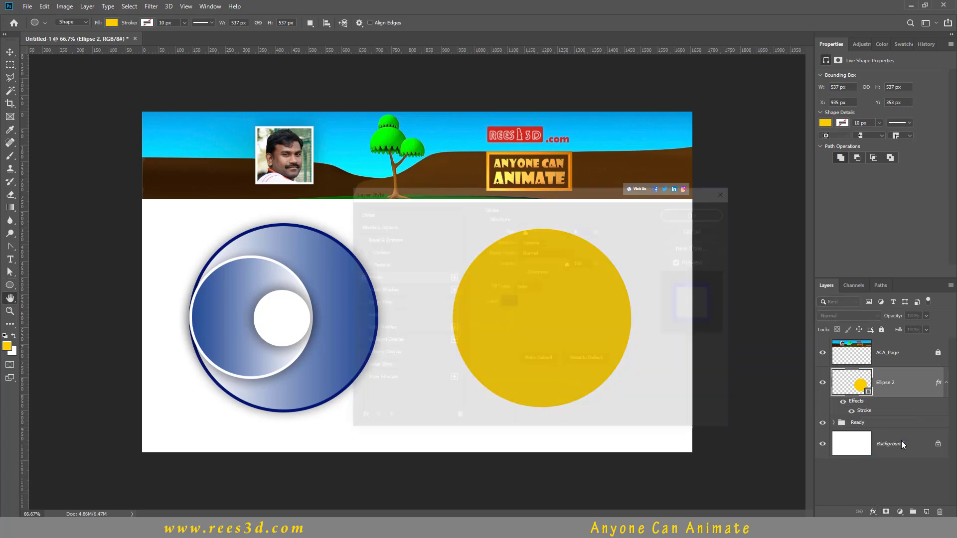
mouse_move(650, 193)
mouse_down()
mouse_move(624, 195)
mouse_move(389, 124)
mouse_up()
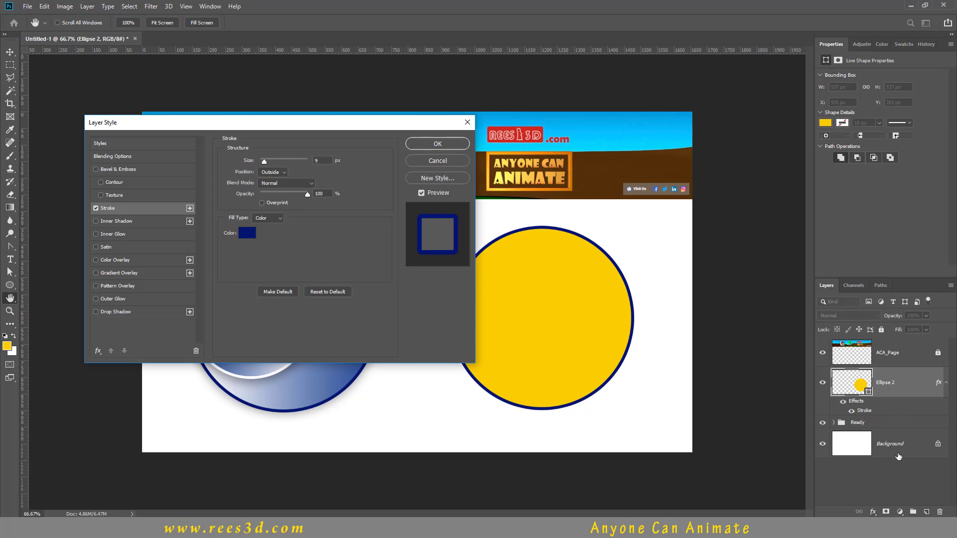
click(112, 208)
mouse_move(264, 161)
mouse_down()
mouse_move(280, 158)
mouse_move(264, 160)
mouse_up()
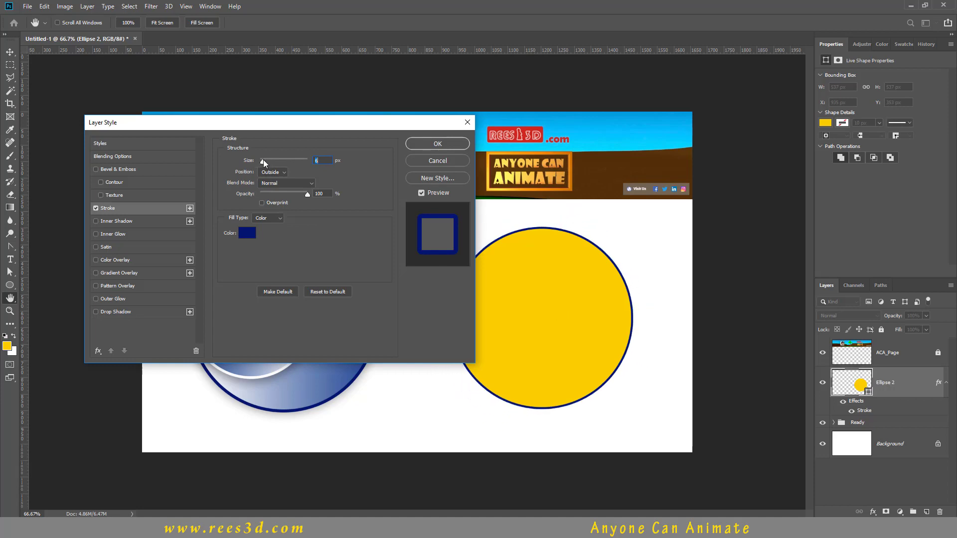
click(323, 160)
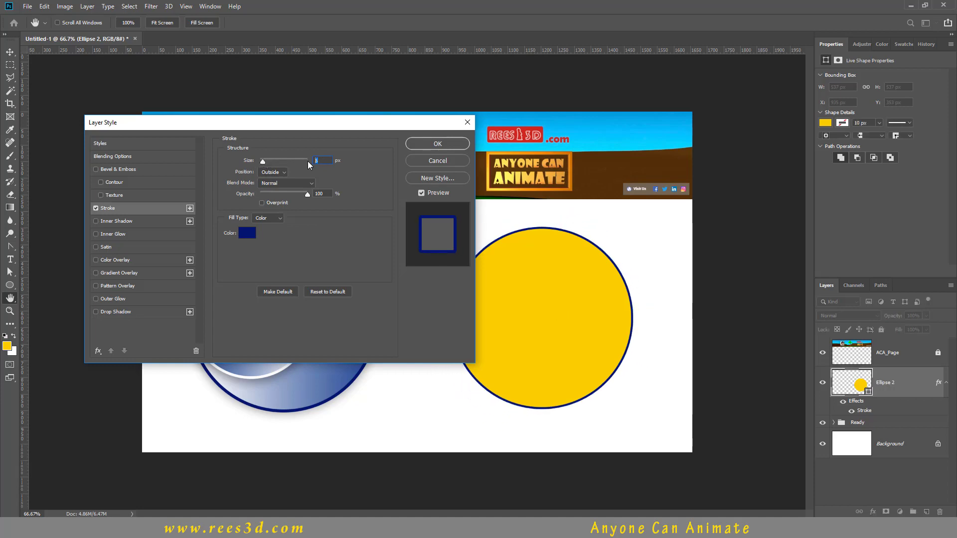
key(Return)
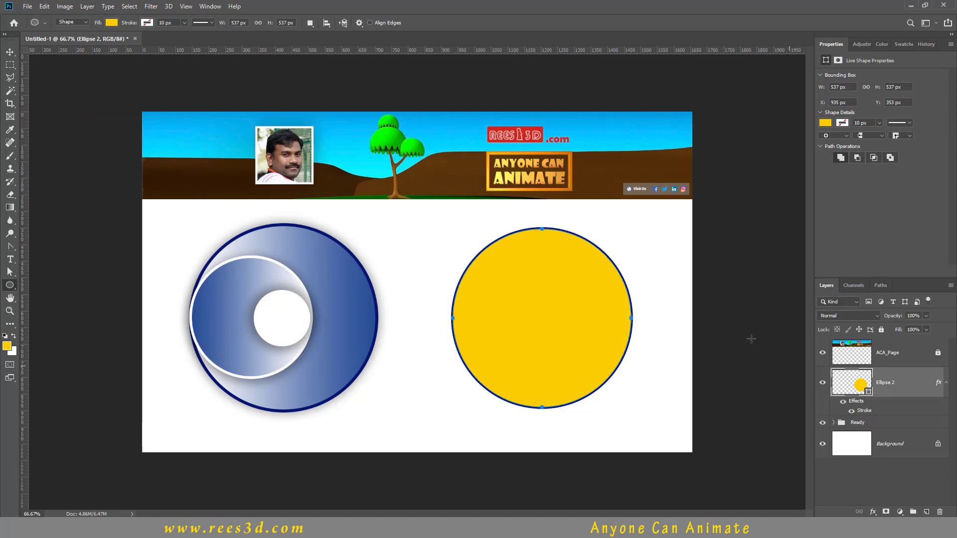
double_click(864, 411)
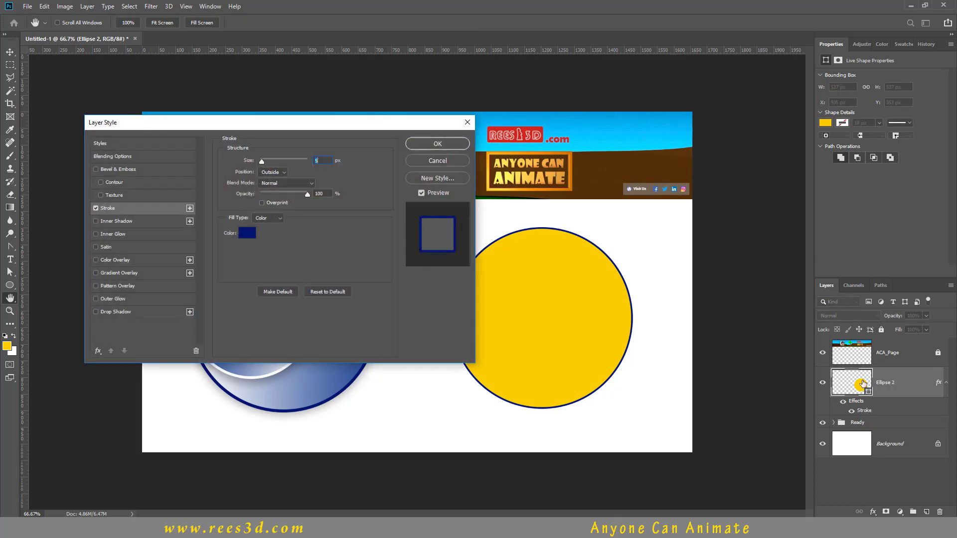
click(459, 161)
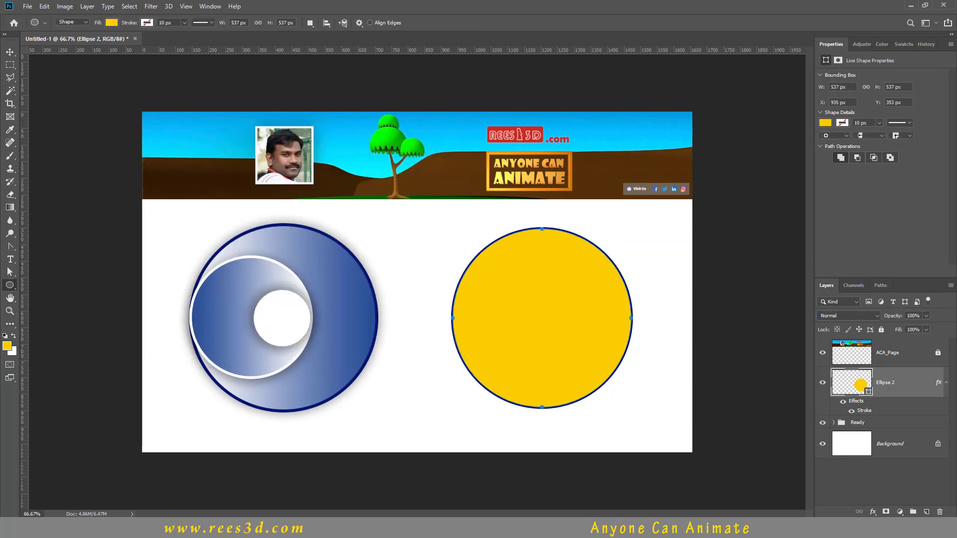
Enable a Gradient Overlay on the new circle through its layer style settings.
click(873, 512)
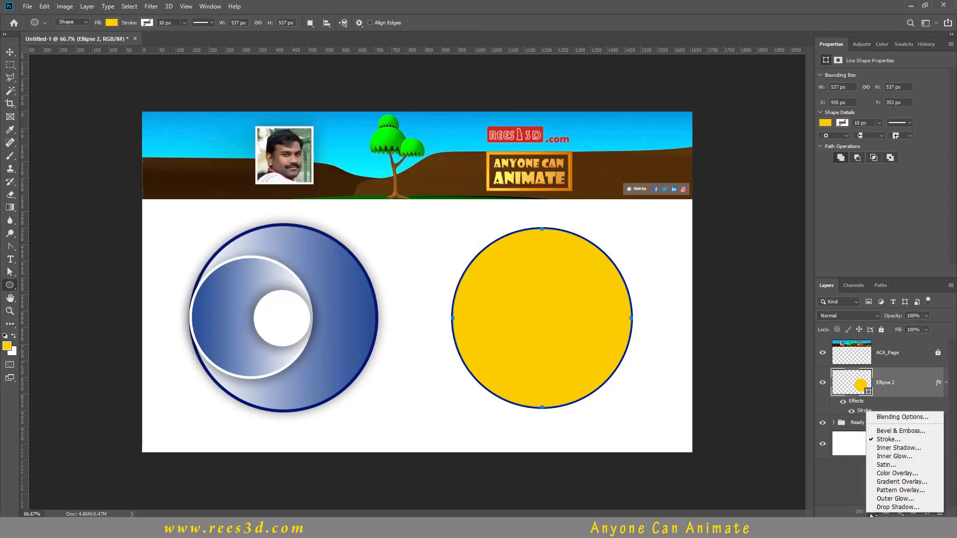
click(928, 419)
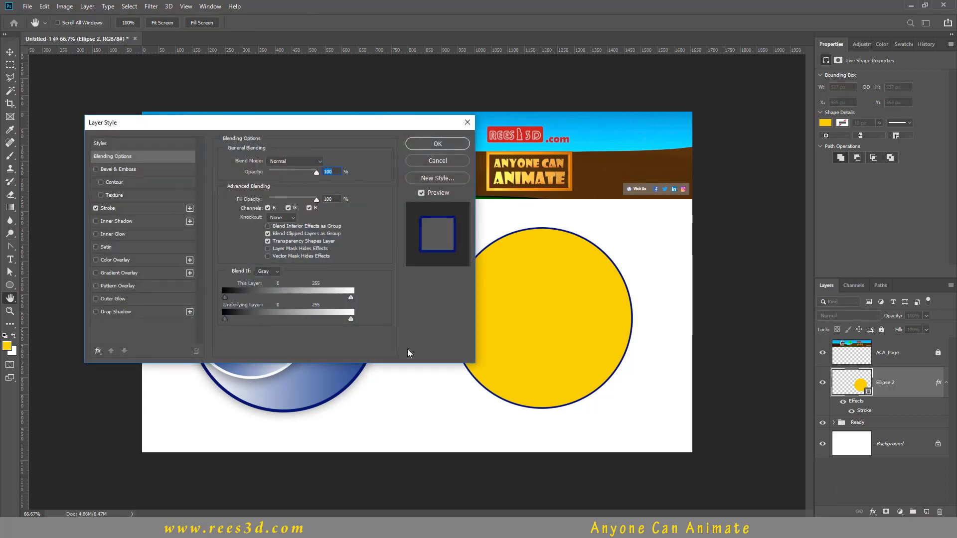
click(109, 209)
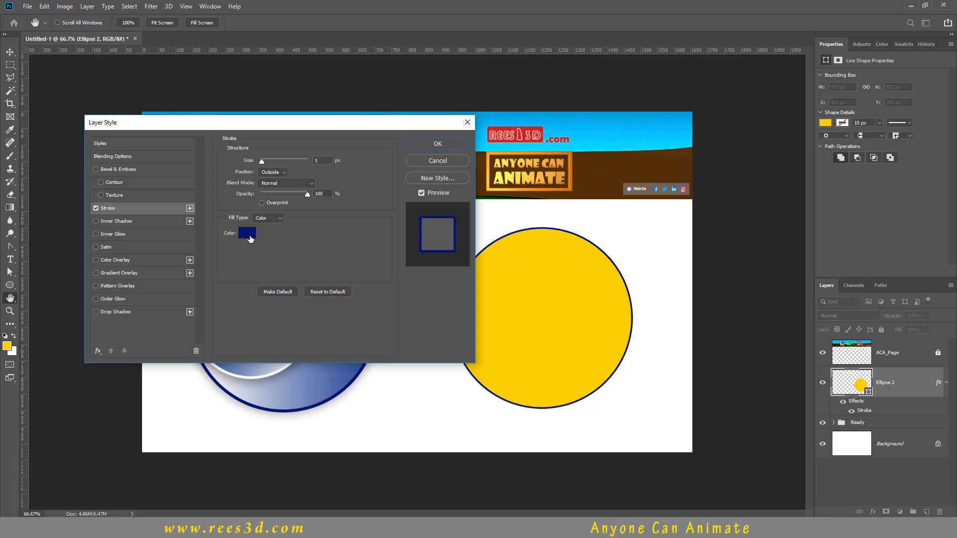
drag(329, 128, 441, 358)
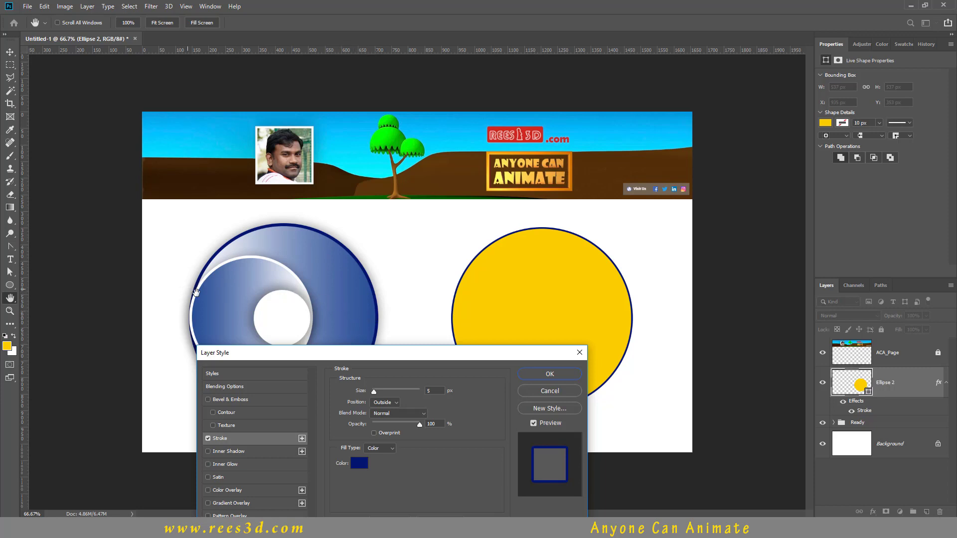
drag(380, 353, 250, 103)
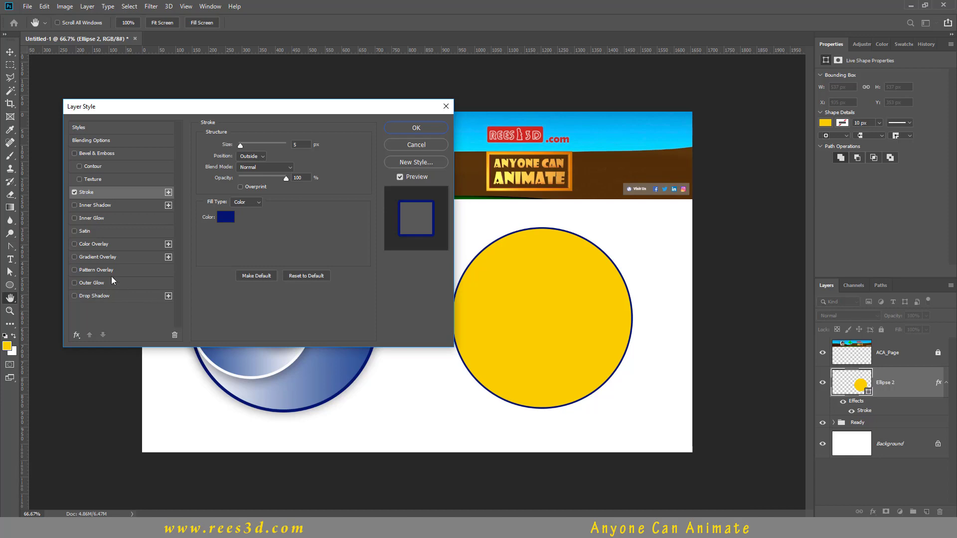
click(75, 258)
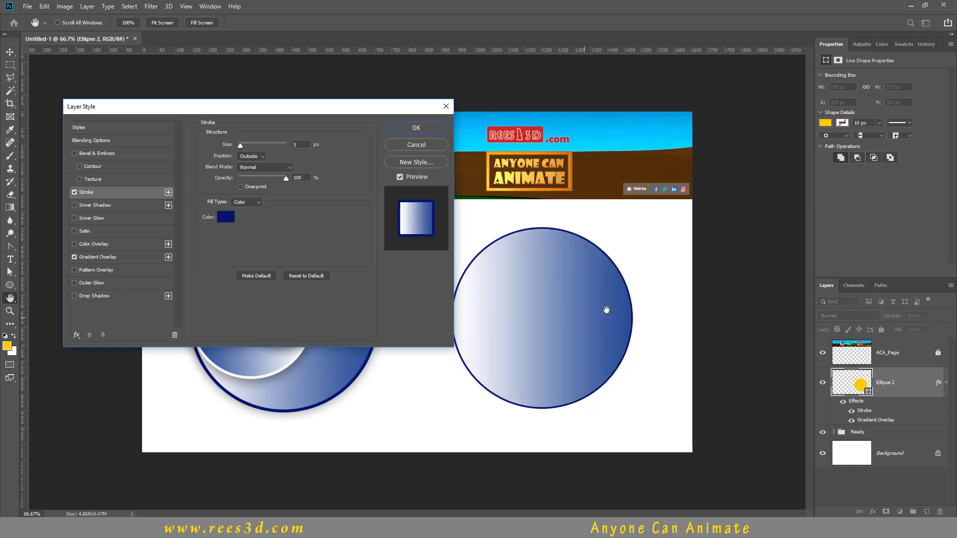
click(97, 256)
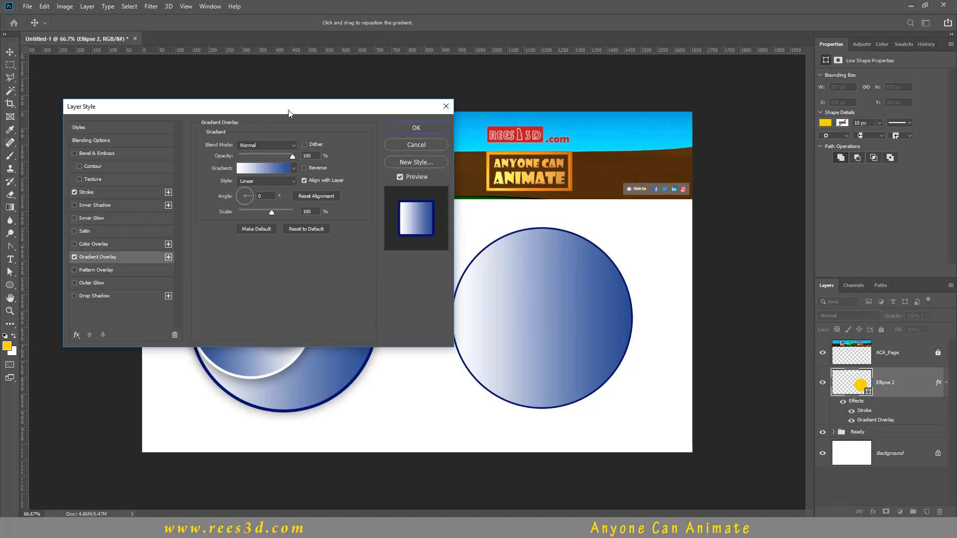
Edit the overlay's gradient, trying several presets and choosing Foreground to Background.
drag(290, 114, 344, 373)
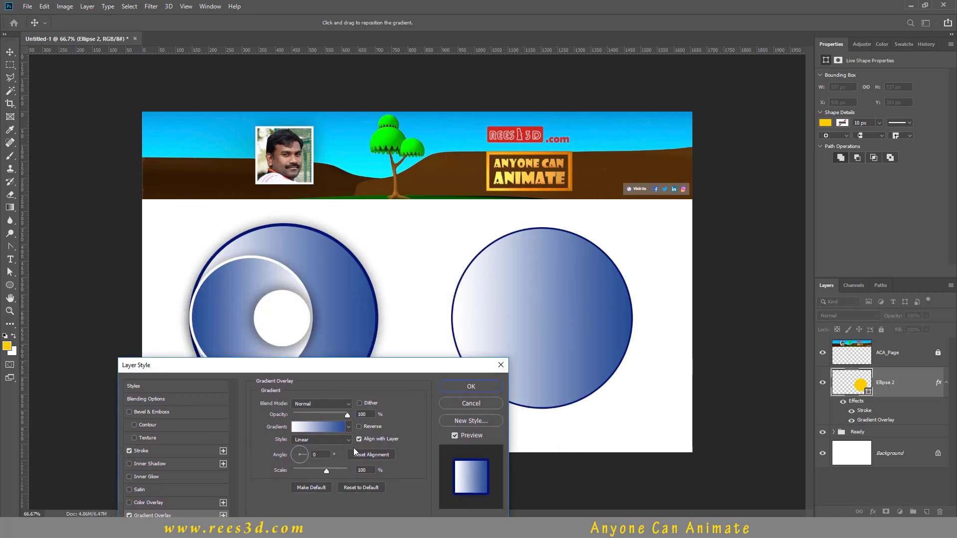
click(307, 429)
click(564, 285)
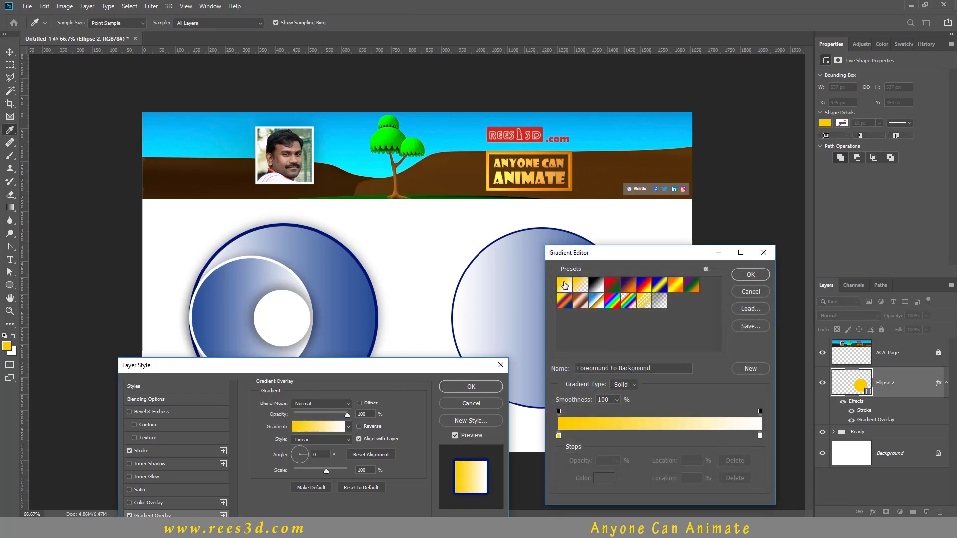
click(580, 285)
click(612, 286)
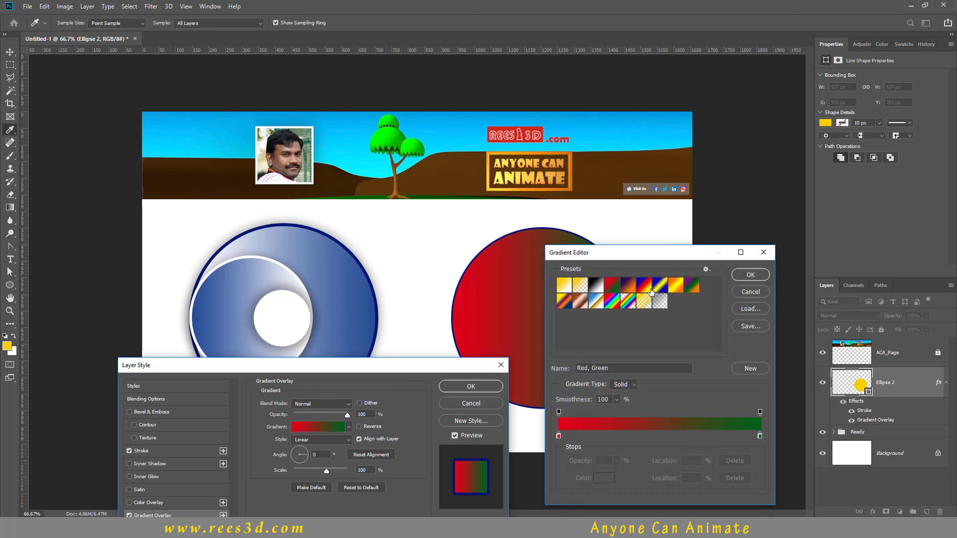
click(565, 288)
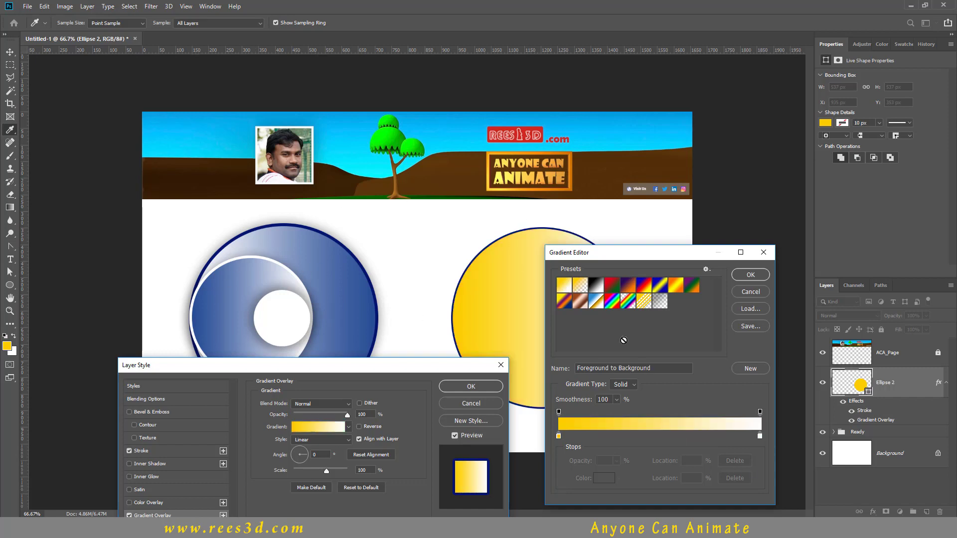
Set the gradient's end stop to white and its start stop to red #fb0000.
click(760, 436)
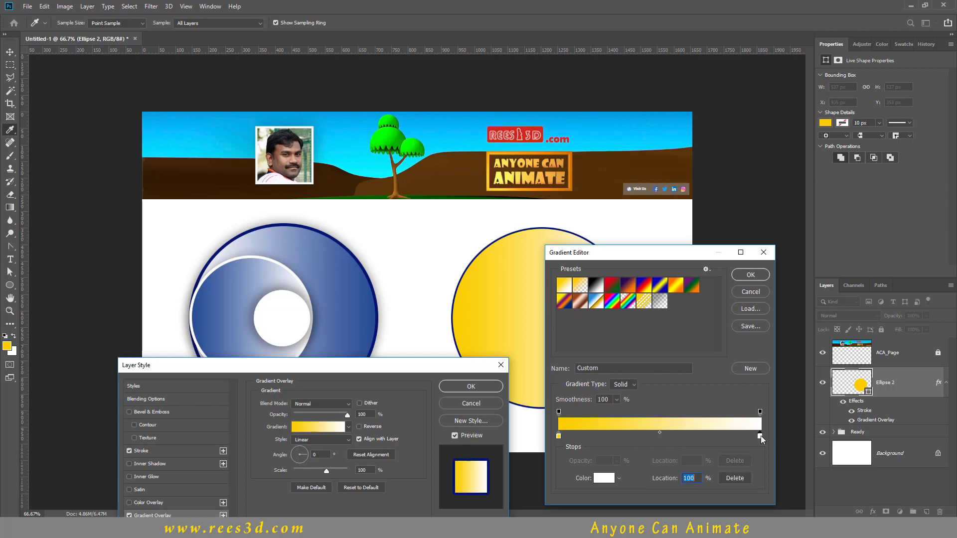
double_click(760, 436)
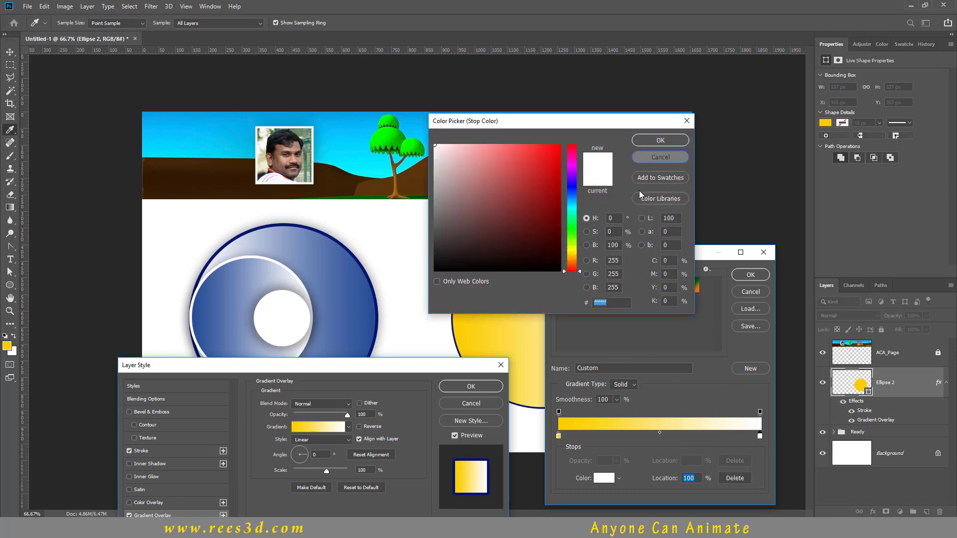
key(Return)
click(559, 436)
double_click(559, 436)
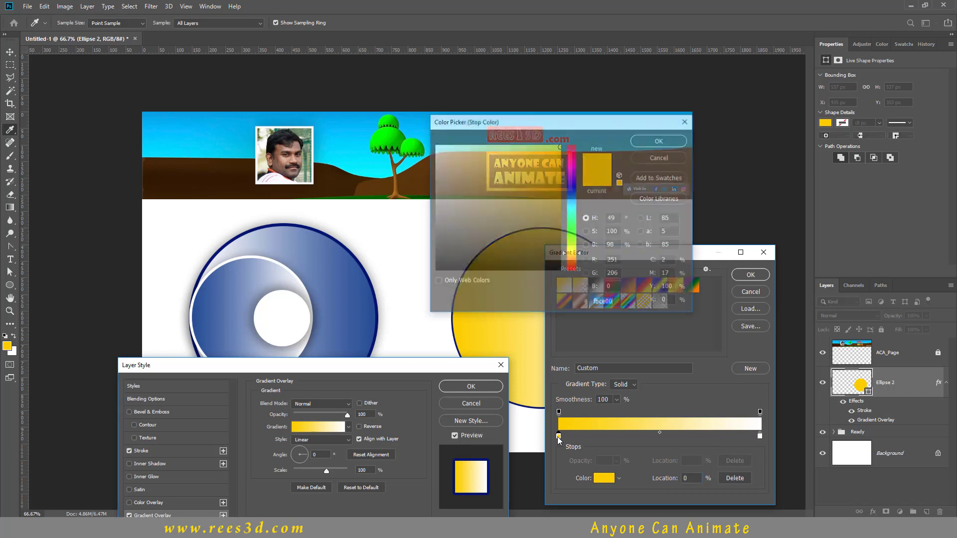
drag(572, 152, 575, 112)
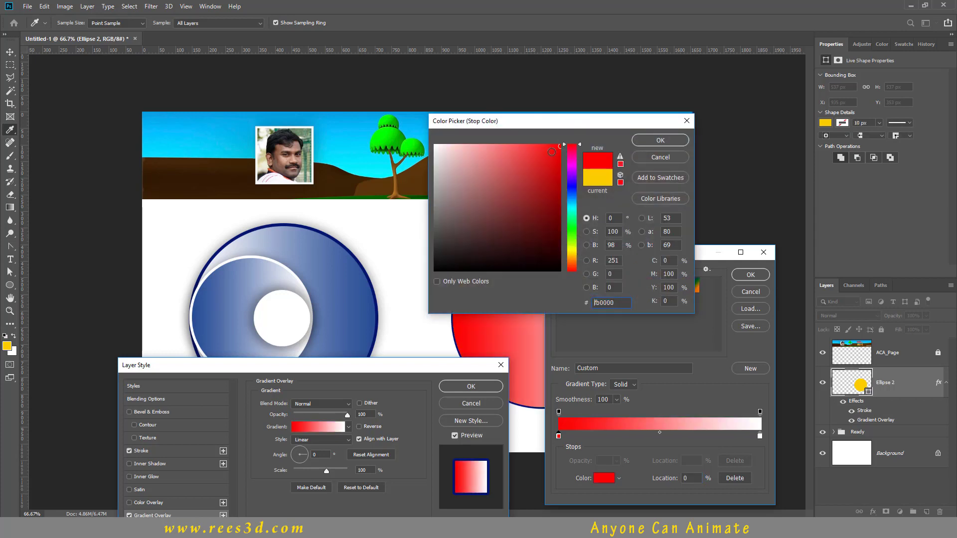
click(660, 141)
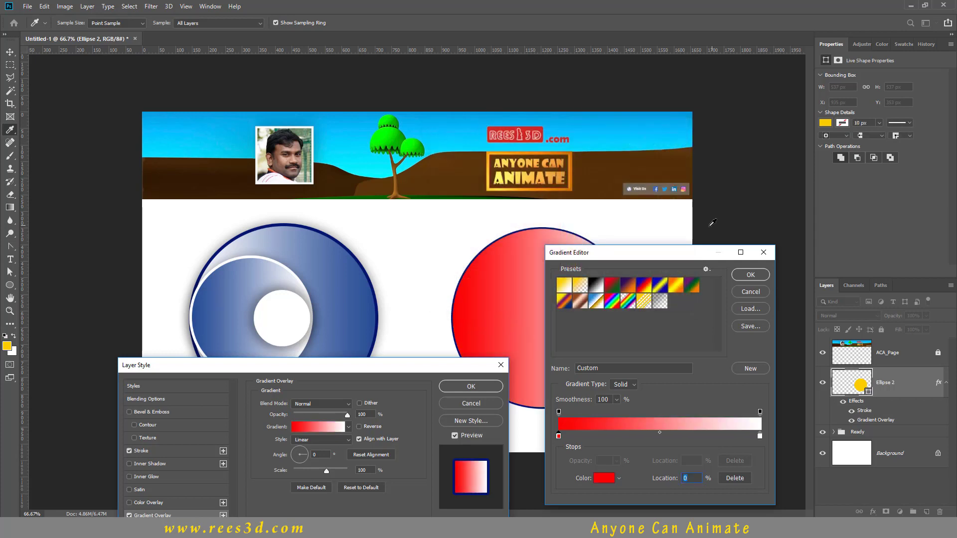
Confirm the red-to-white gradient and set the Gradient Overlay's angle to 180°.
drag(650, 253, 769, 149)
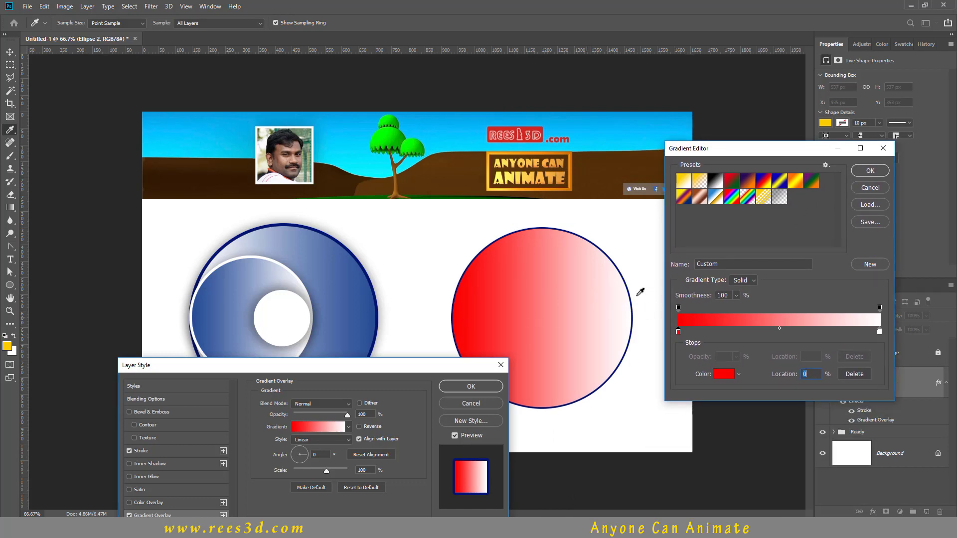
click(872, 172)
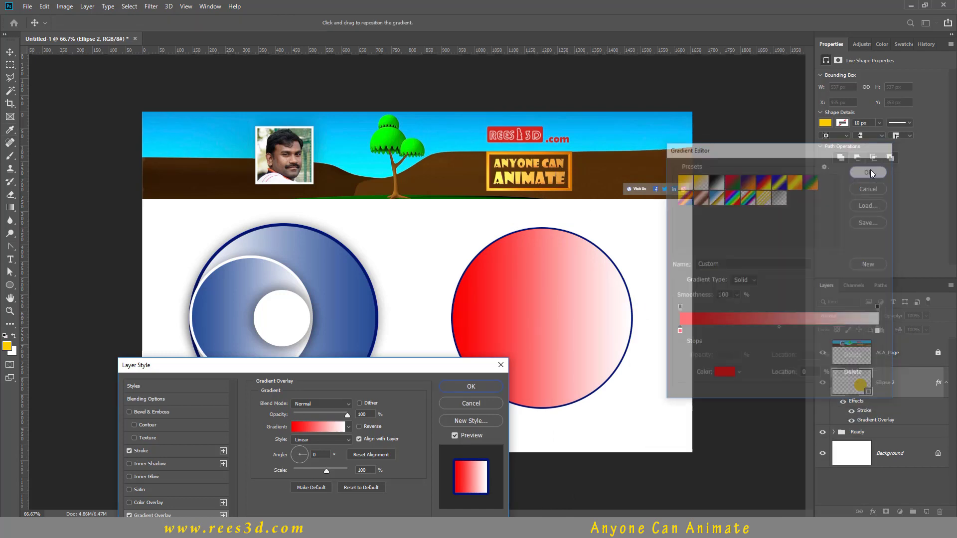
drag(376, 369, 609, 427)
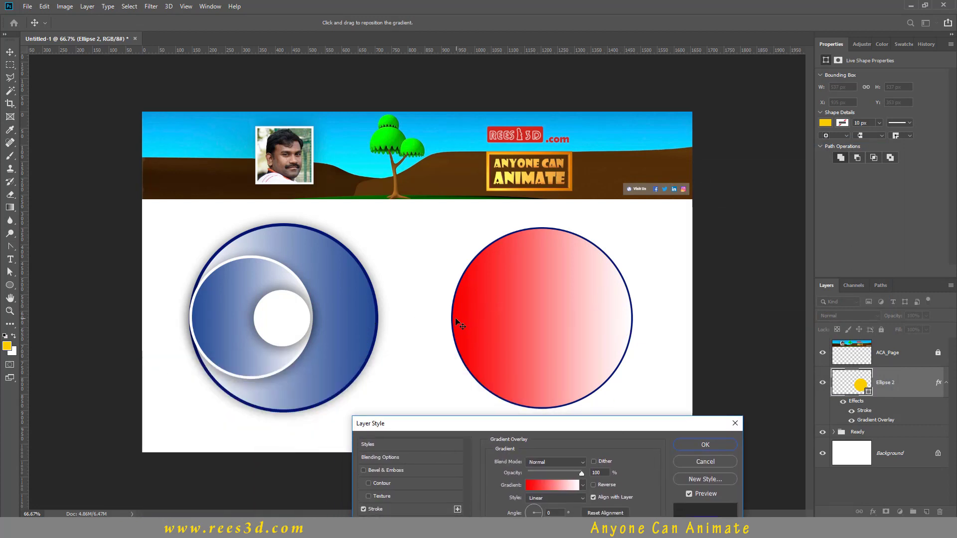
drag(527, 427, 806, 228)
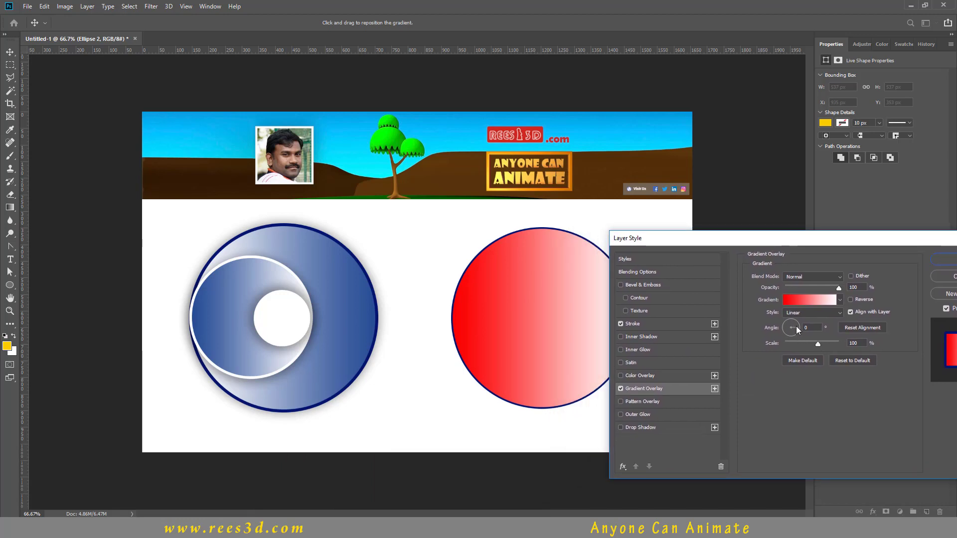
drag(772, 322, 761, 327)
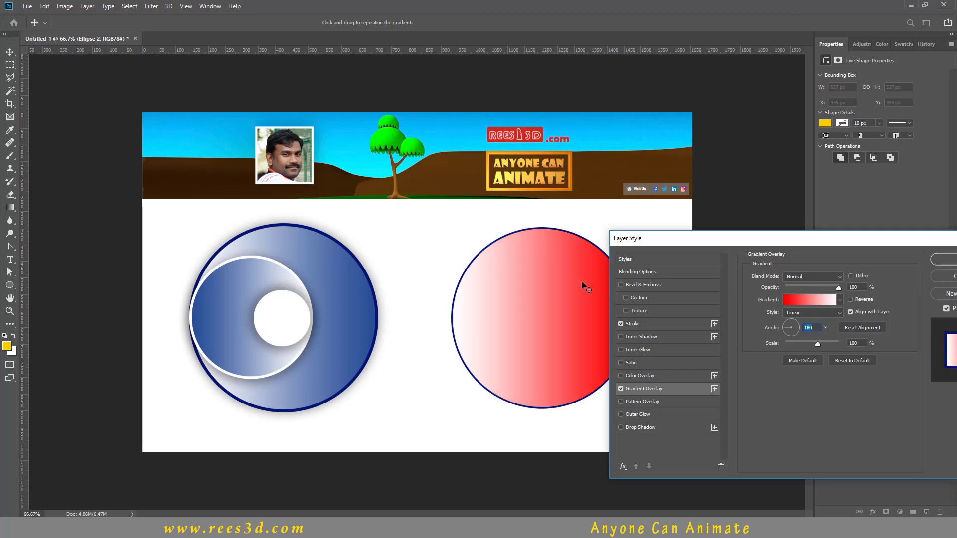
Try the Reverse option on the Gradient Overlay and switch it off again.
drag(725, 240, 534, 252)
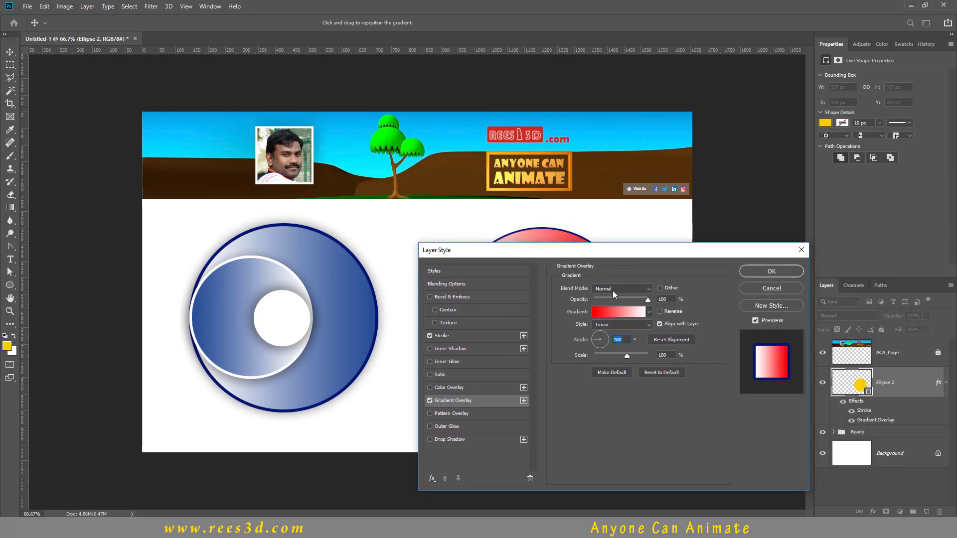
click(660, 311)
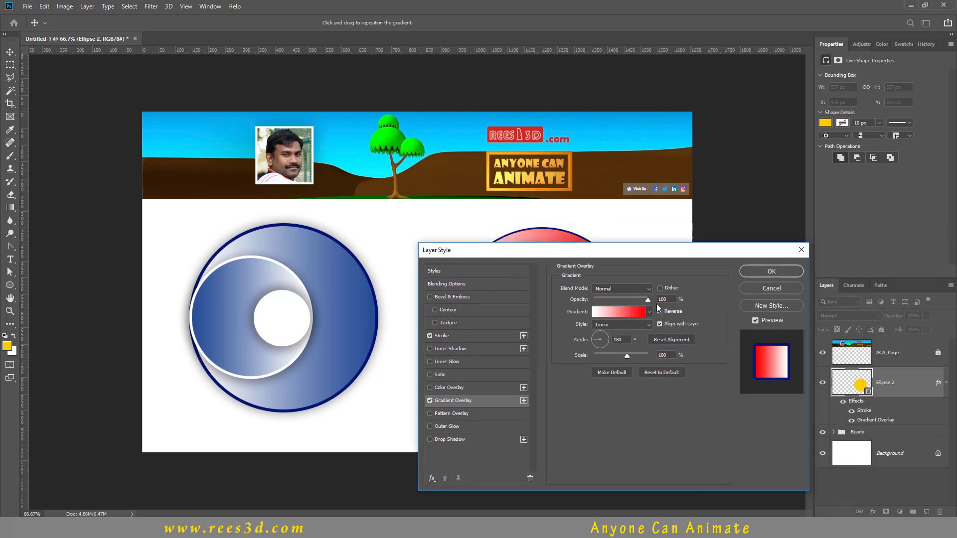
drag(659, 253, 656, 269)
click(653, 322)
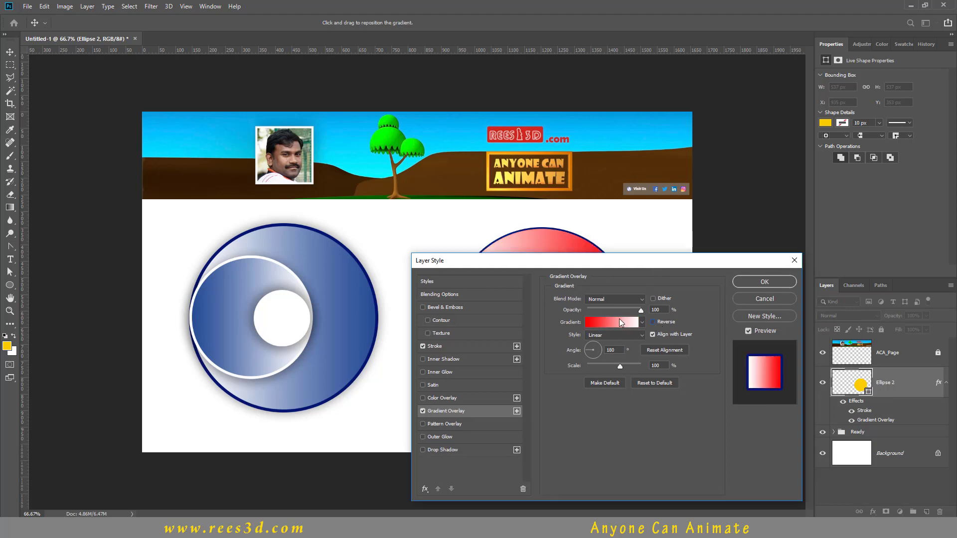
Try moving the gradient's red stop towards the middle and removing the white stop, and restore both.
click(612, 320)
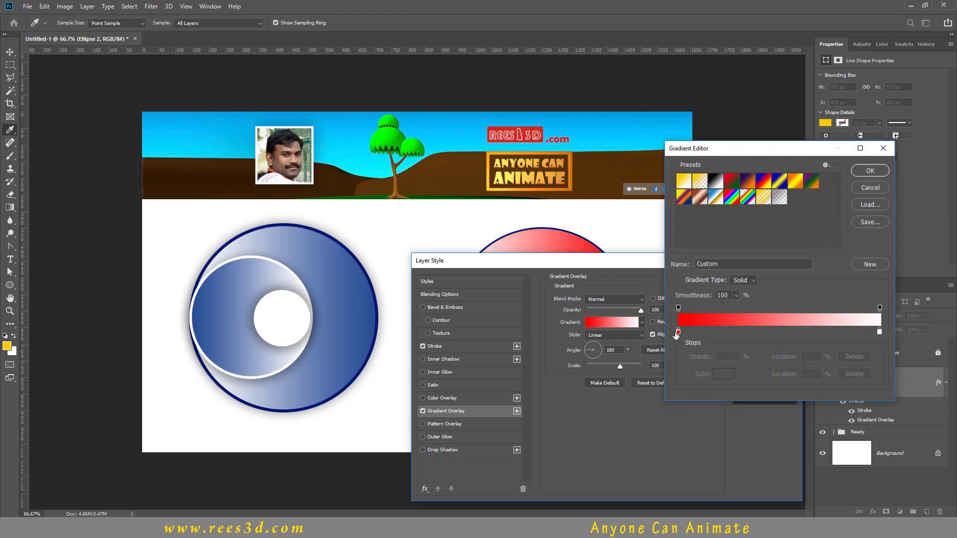
drag(678, 332, 783, 333)
drag(879, 333, 875, 366)
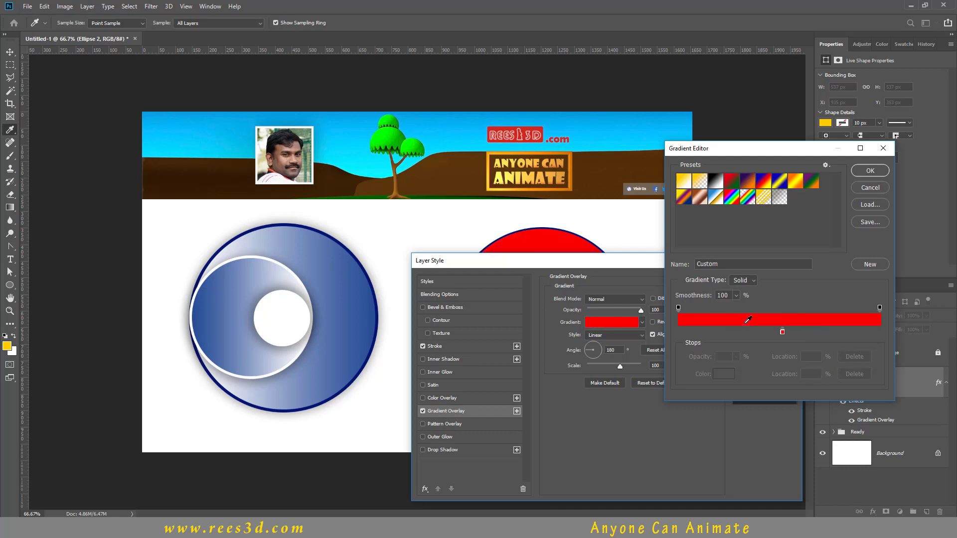
key(ctrl+z)
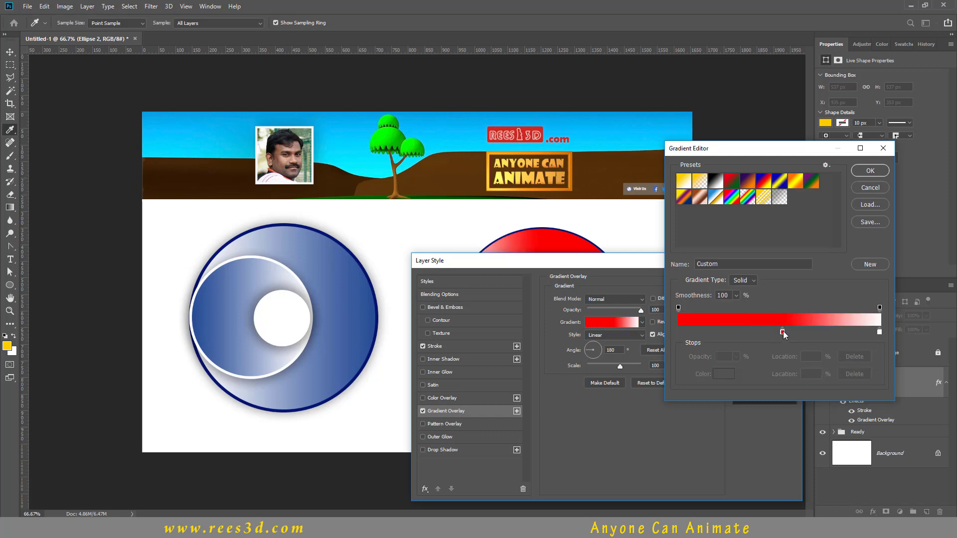
drag(783, 331, 678, 333)
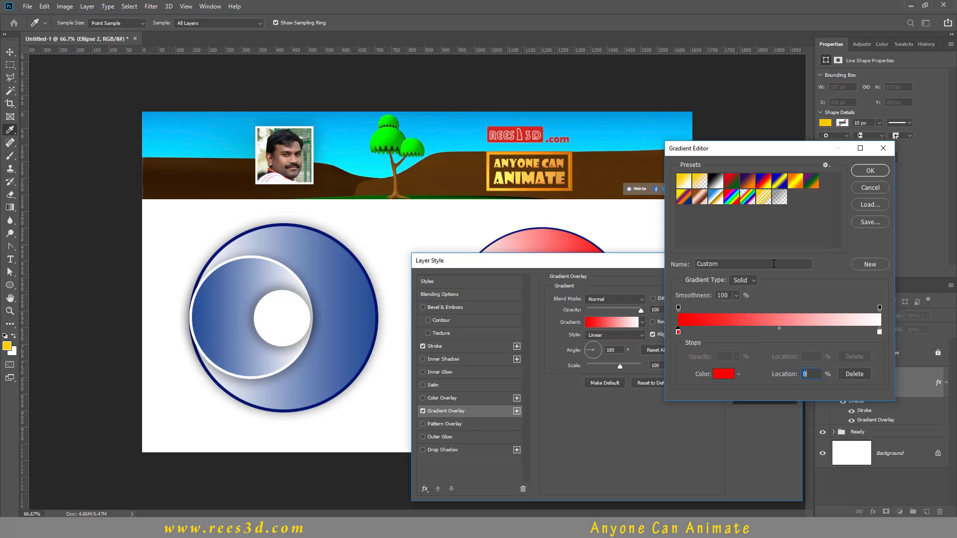
click(870, 170)
Apply the gradient overlay and recolour the circle's stroke to dark red #a70303.
click(781, 281)
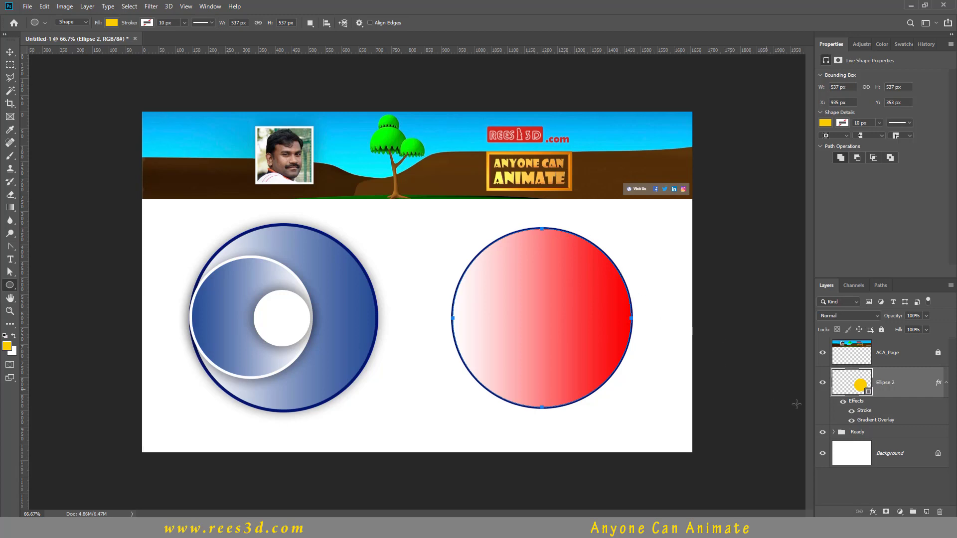
double_click(865, 412)
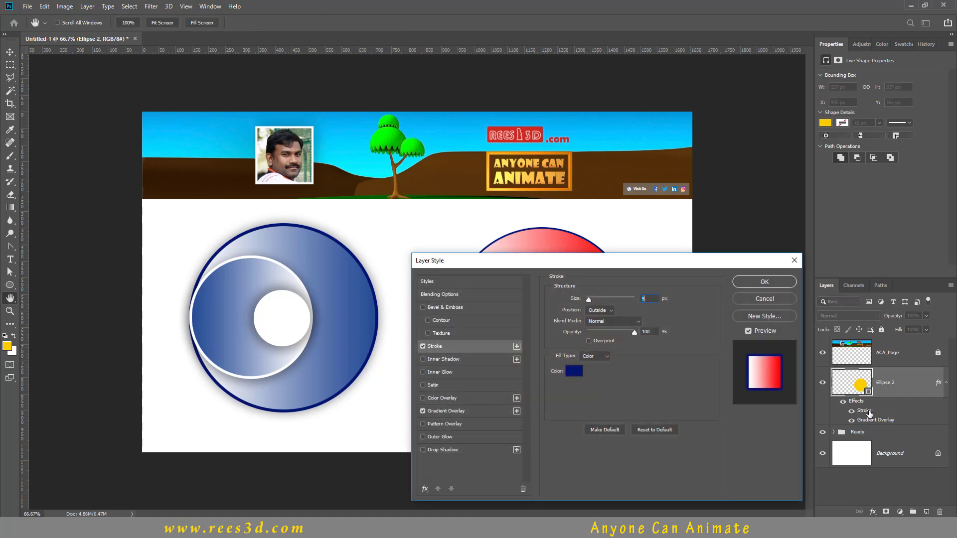
click(574, 372)
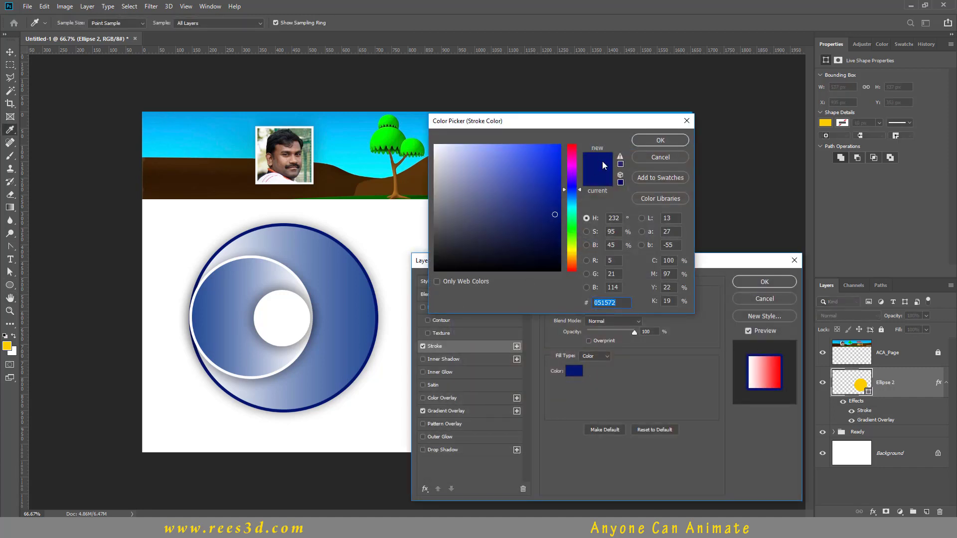
click(572, 158)
drag(577, 123, 573, 125)
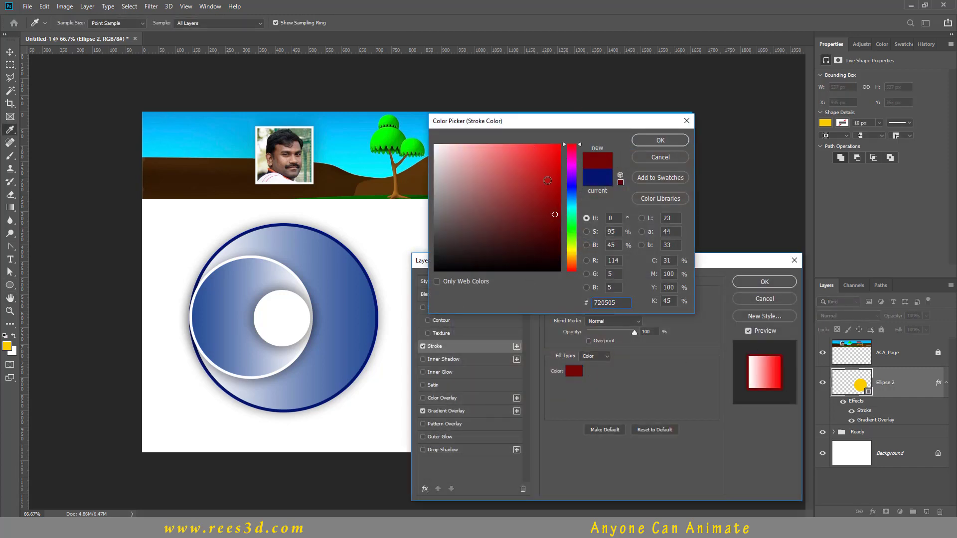
drag(548, 181, 559, 188)
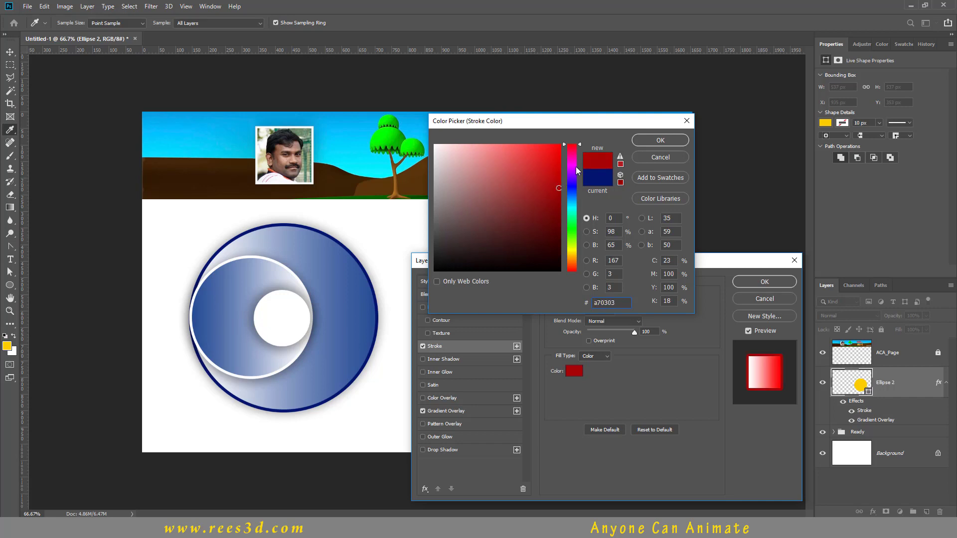
click(649, 145)
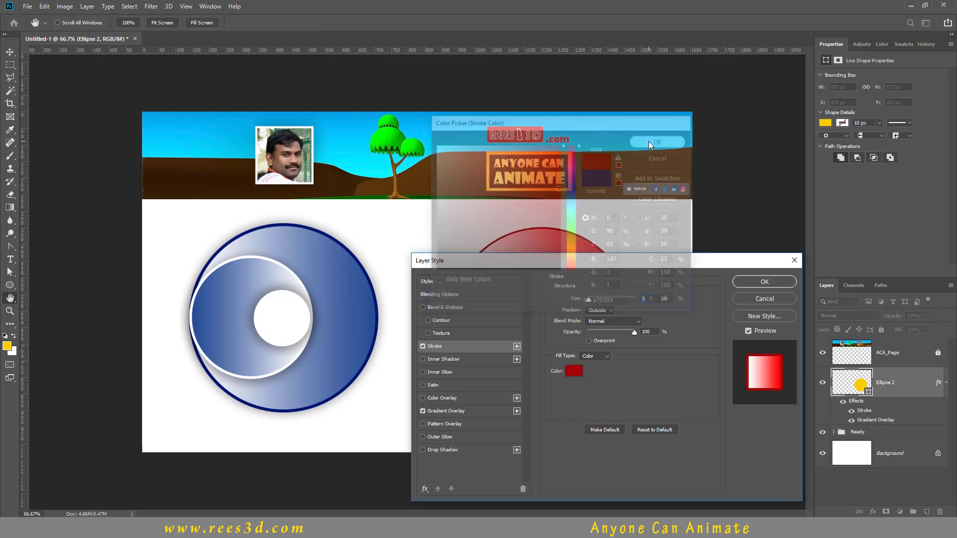
click(763, 284)
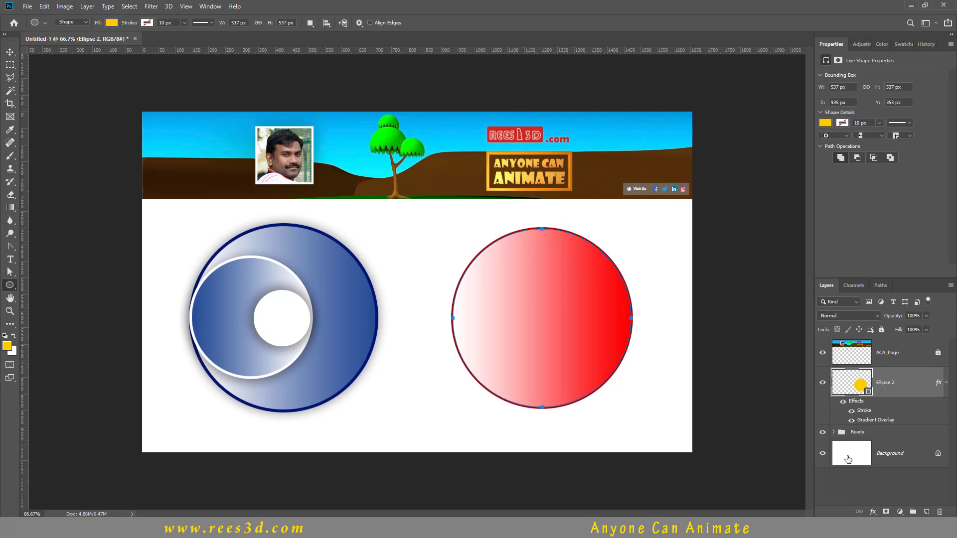
Set the size of the red circle's Stroke effect to 10 px.
click(851, 478)
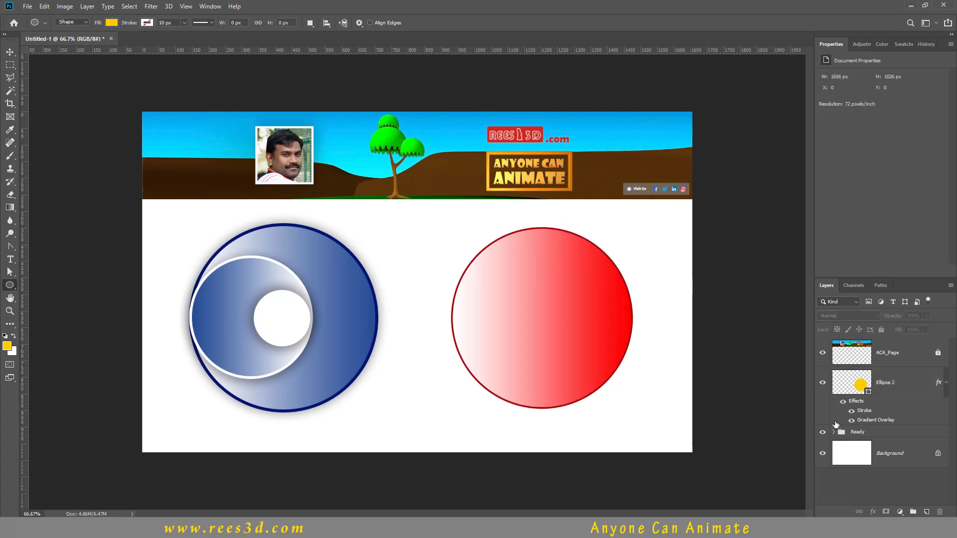
double_click(858, 413)
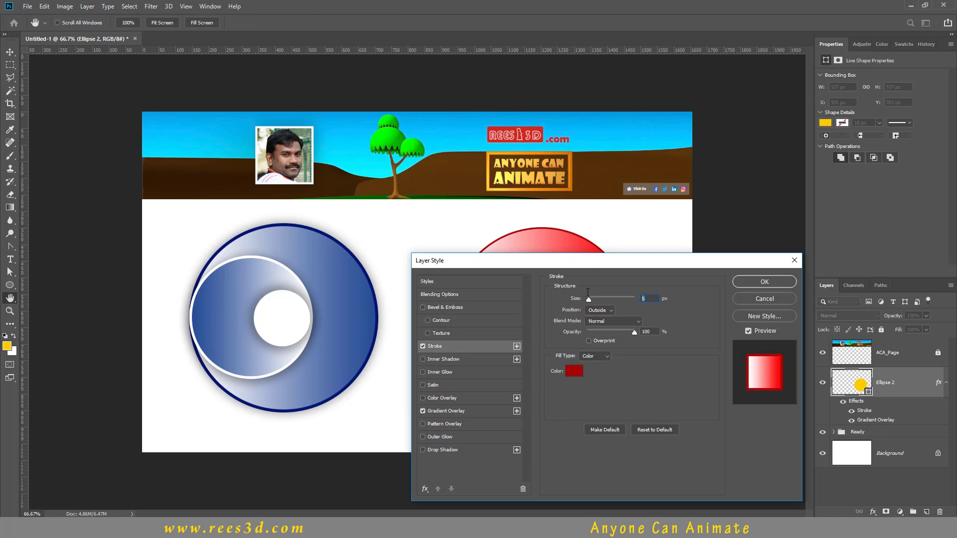
text(10)
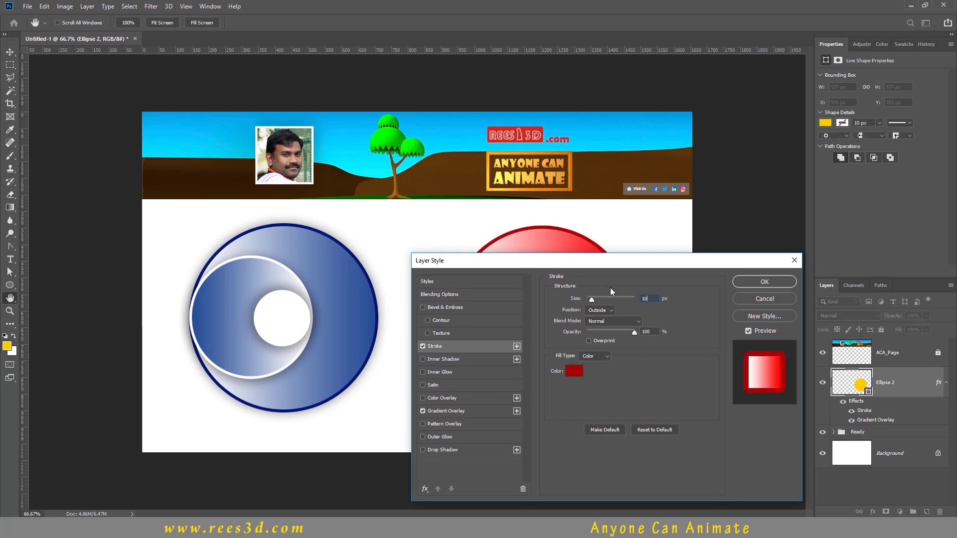
click(785, 283)
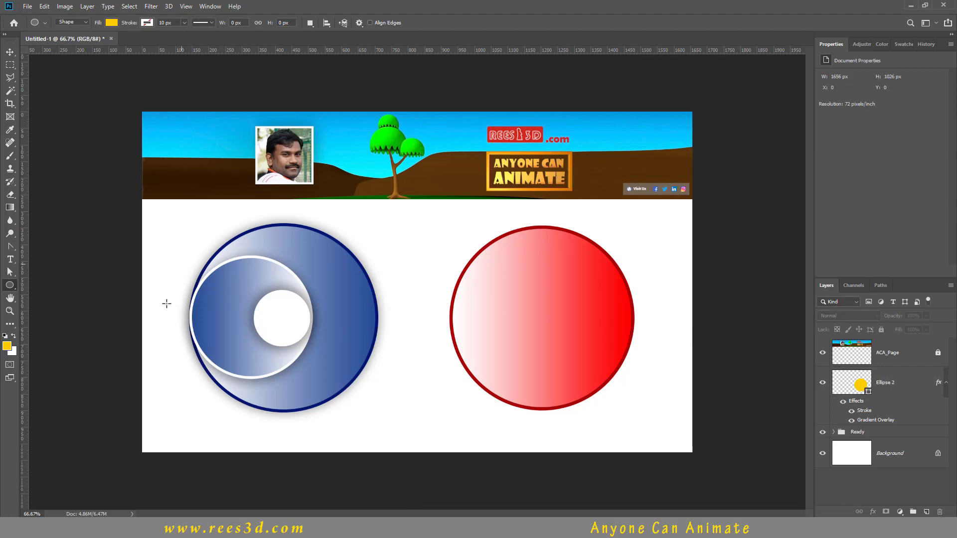
Draw a smaller yellow circle about 297 px across, starting near the upper left of the red circle.
click(887, 384)
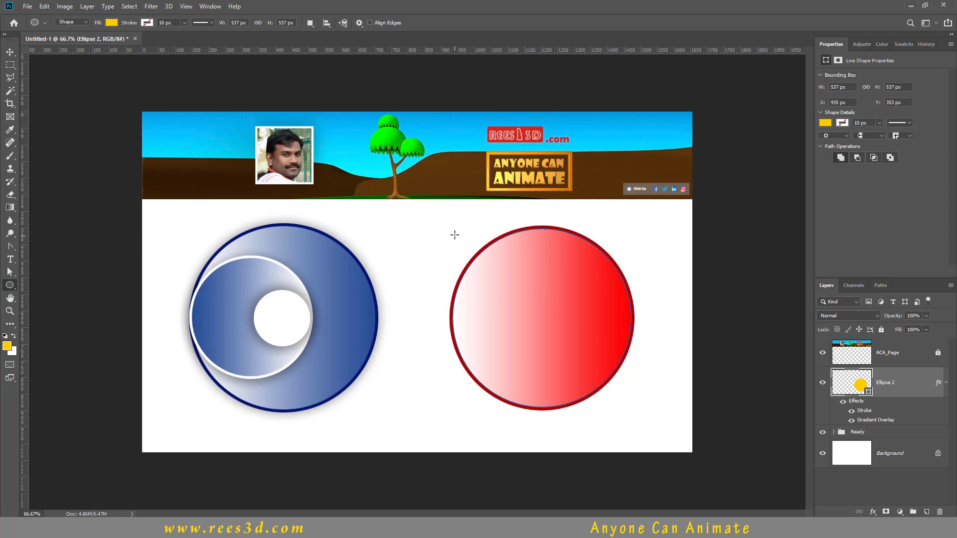
drag(453, 237, 551, 357)
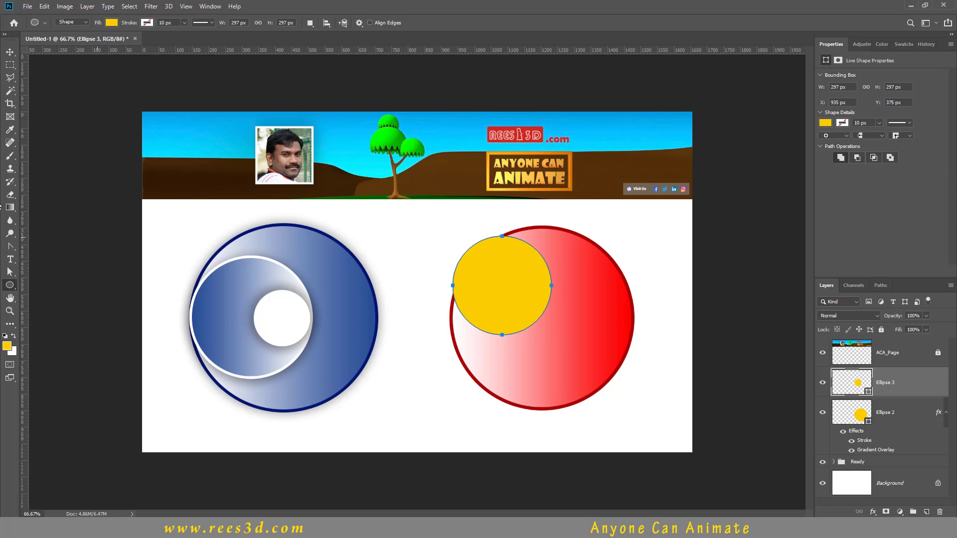
Nudge the yellow circle down to Y 468 px, near the red circle's vertical centre.
click(9, 54)
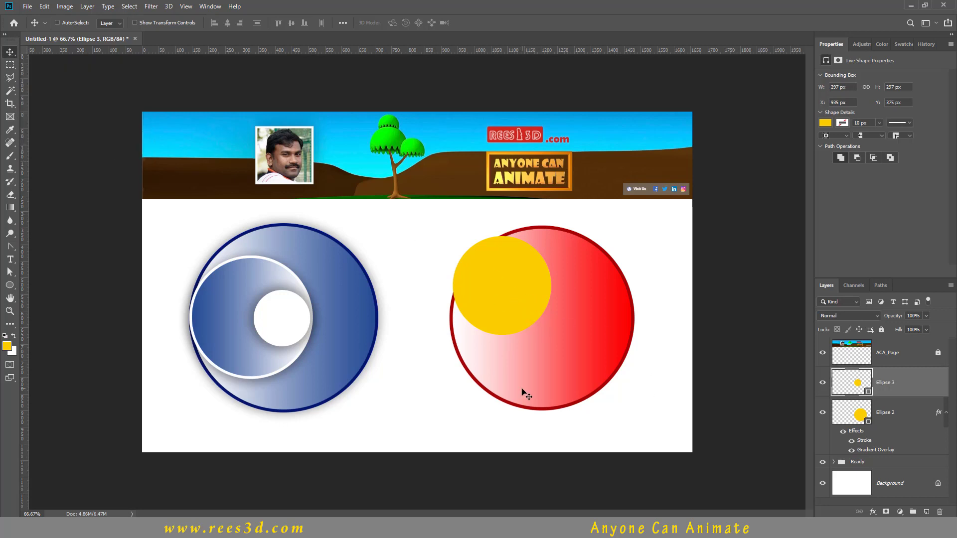
key(shift+Down)
key(shift+Down)
key(shift+Down)
key(shift+Down)
key(shift+Down)
key(shift+Down)
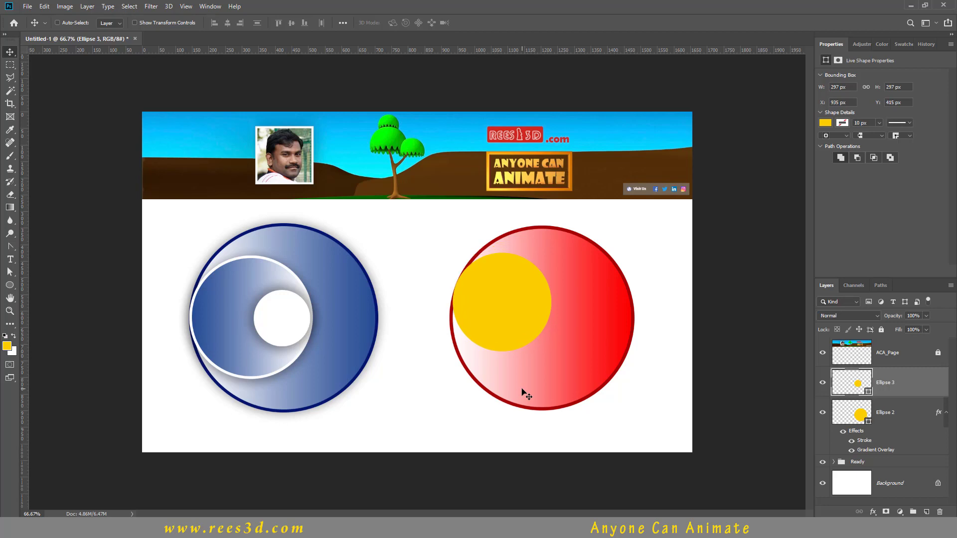
key(shift+Down)
key(shift+Down)
key(shift+Down)
key(shift+Down)
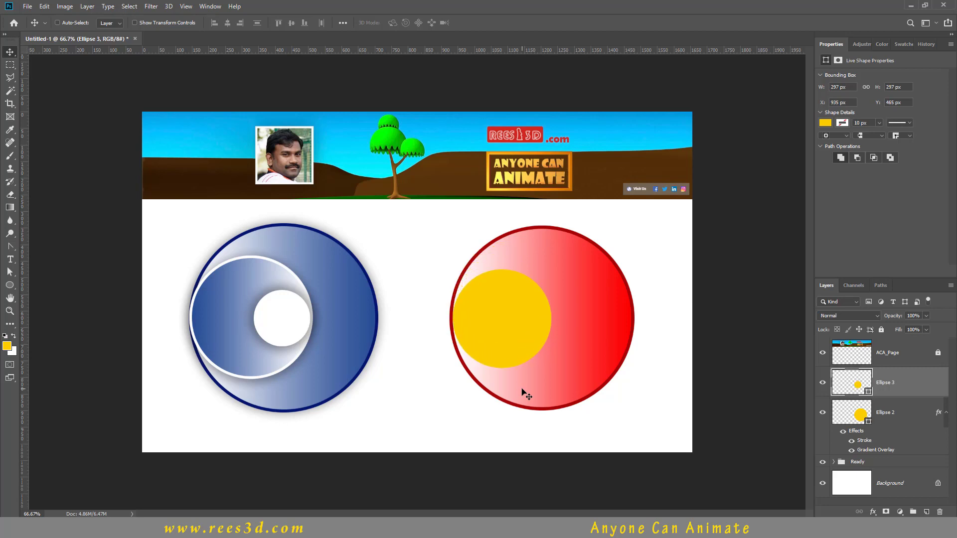
key(shift+Up)
key(Down)
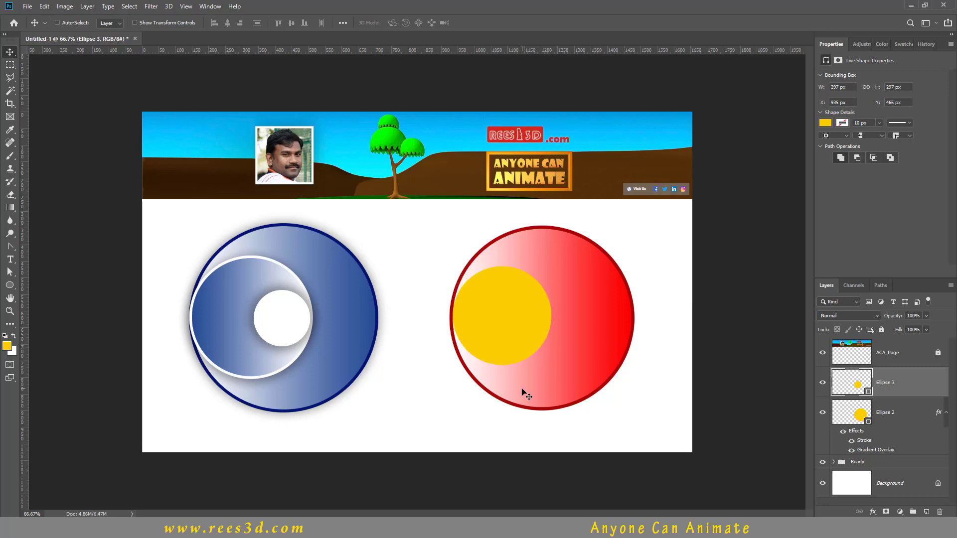
key(Down)
Free-transform the yellow circle and nudge it down to Y 470 px to fine-tune its vertical centring.
key(ctrl)
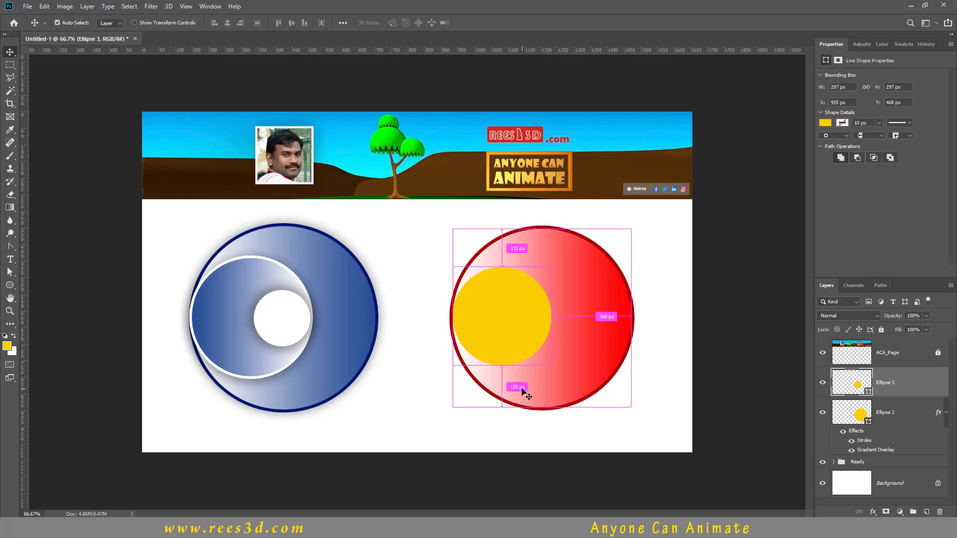
key(ctrl+t)
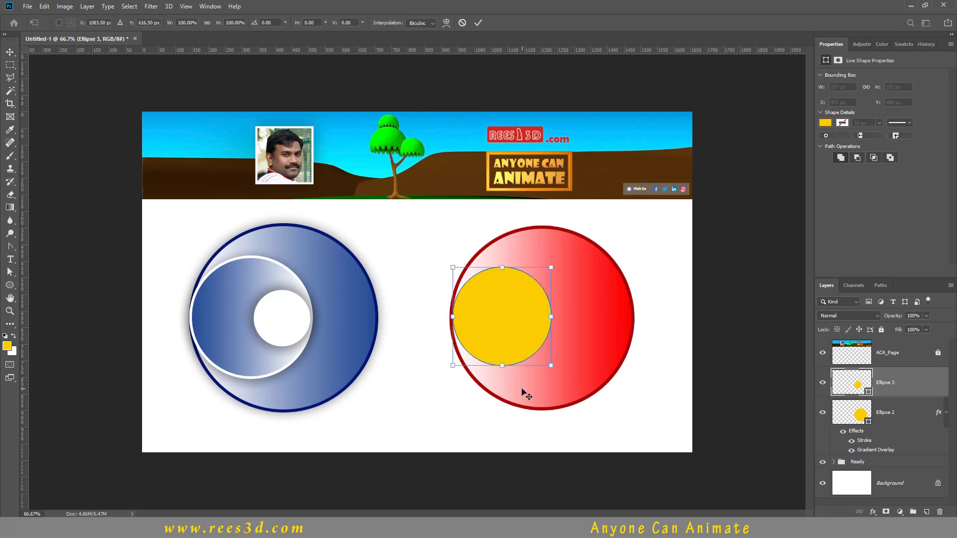
key(Down)
key(Down)
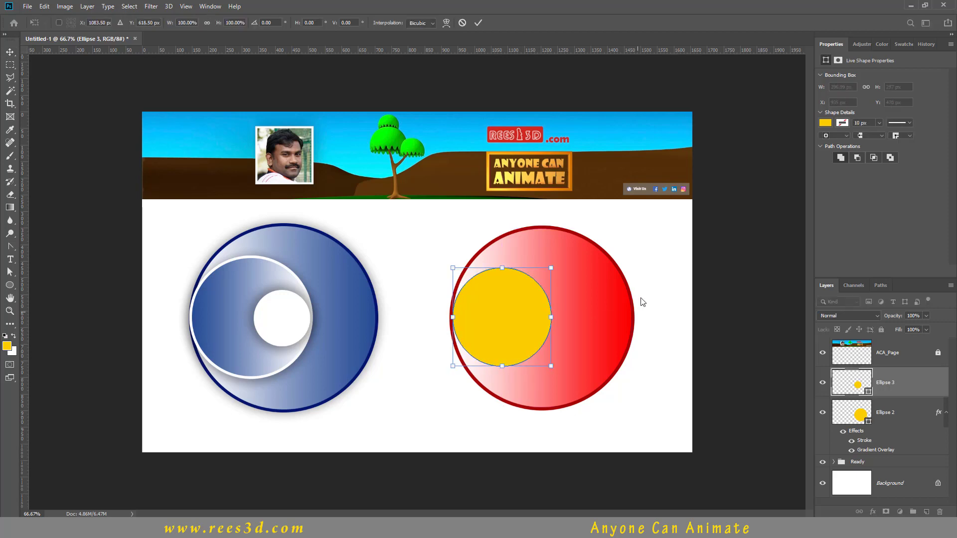
key(Down)
key(Down)
key(Return)
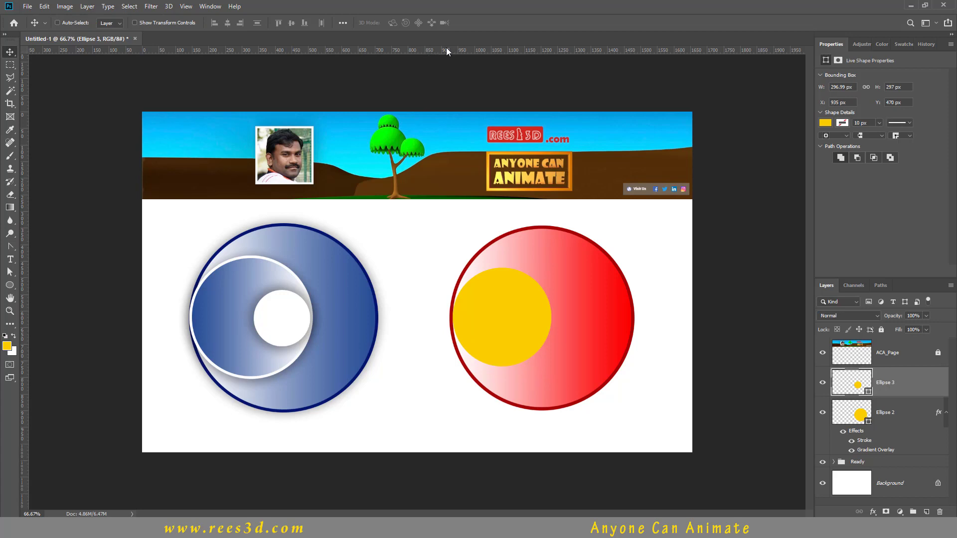
Place a horizontal guide through the red circle's vertical centre and check the yellow circle's alignment against it with Free Transform.
drag(447, 49, 444, 317)
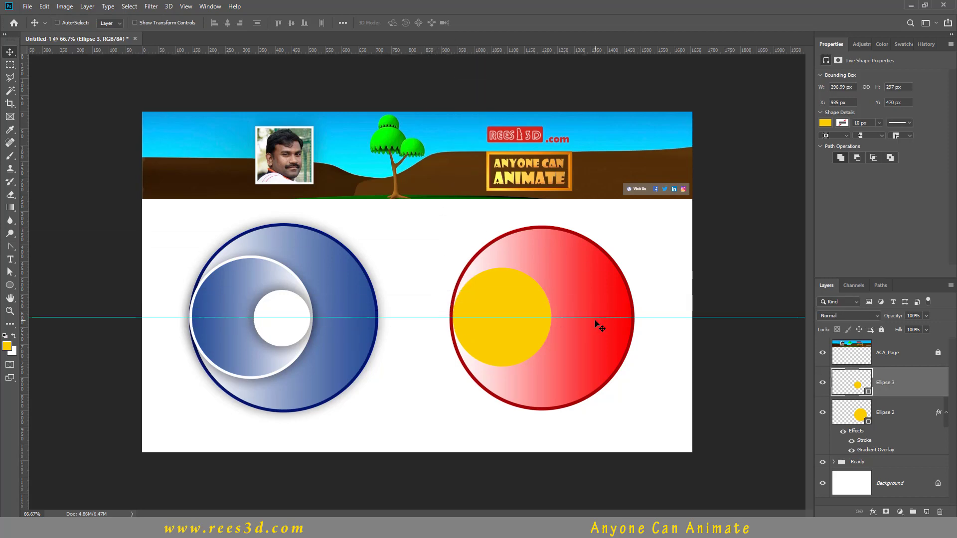
right_click(536, 305)
click(555, 310)
key(ctrl)
key(ctrl+t)
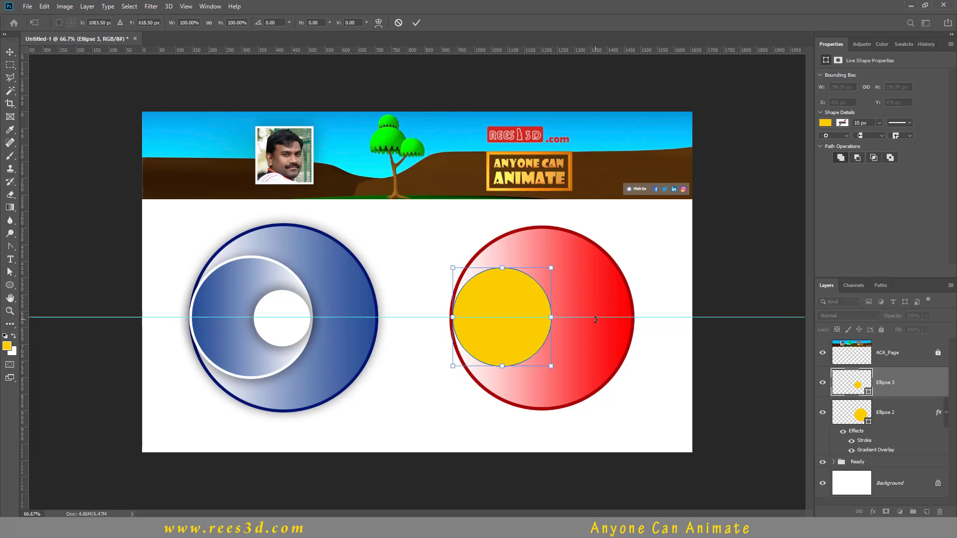
key(Return)
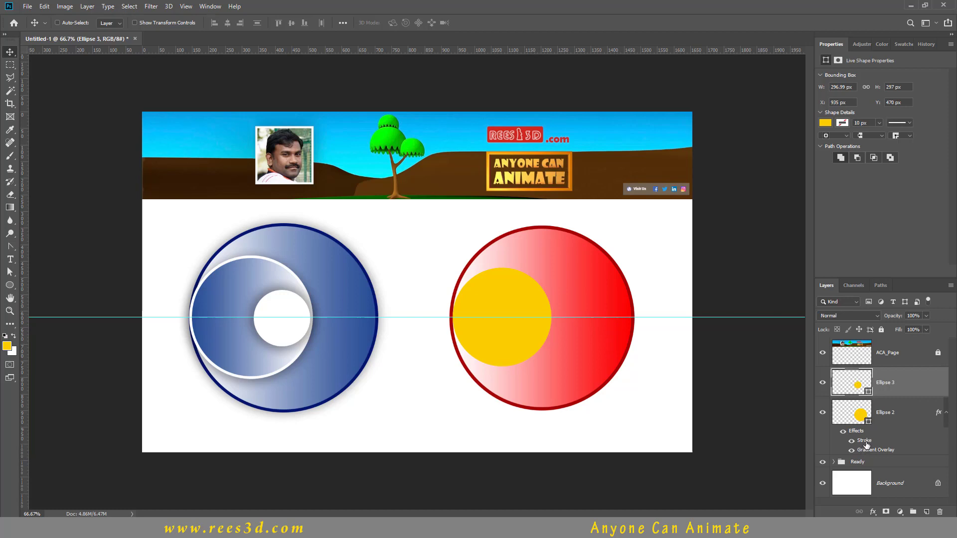
Add a Gradient Overlay to the yellow circle using the linear red-to-white gradient at 180°, with Reverse enabled.
click(873, 512)
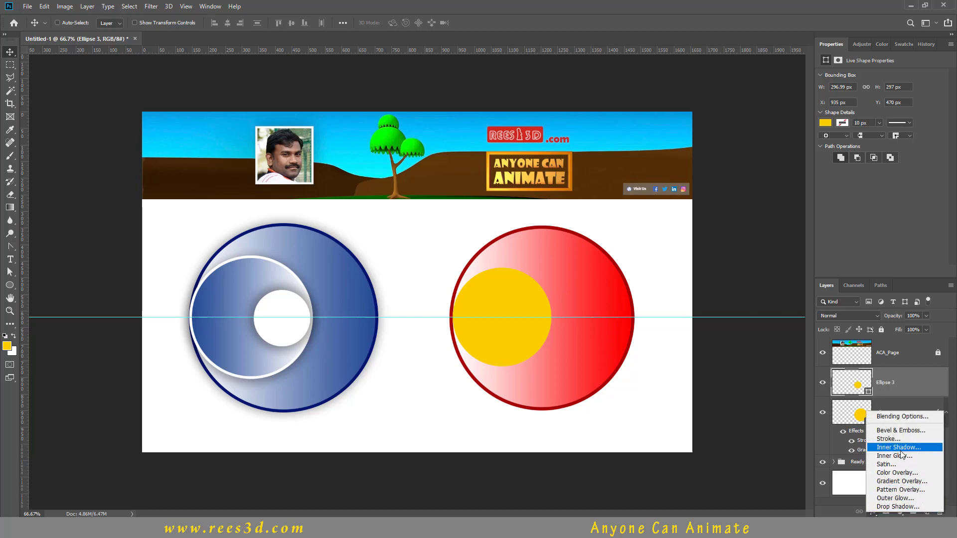
click(896, 482)
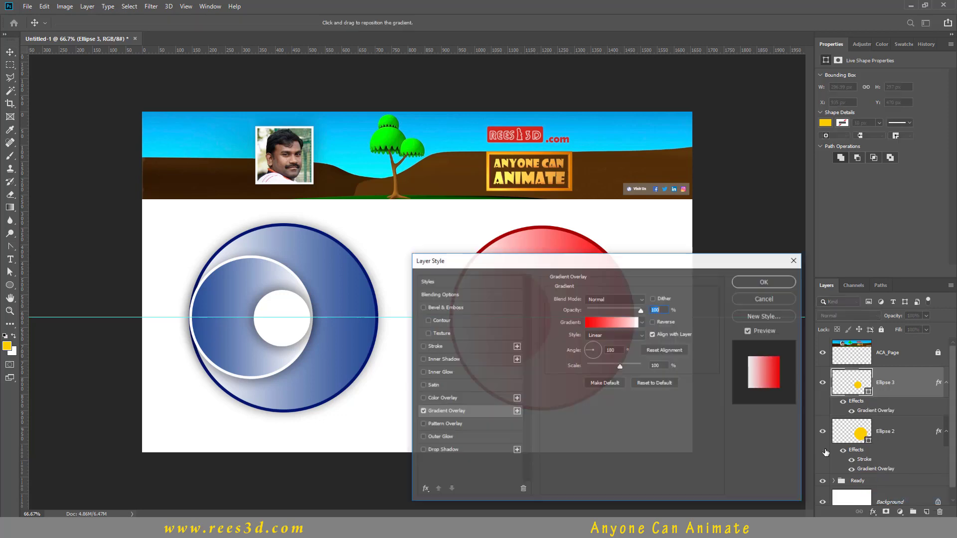
drag(600, 263, 757, 132)
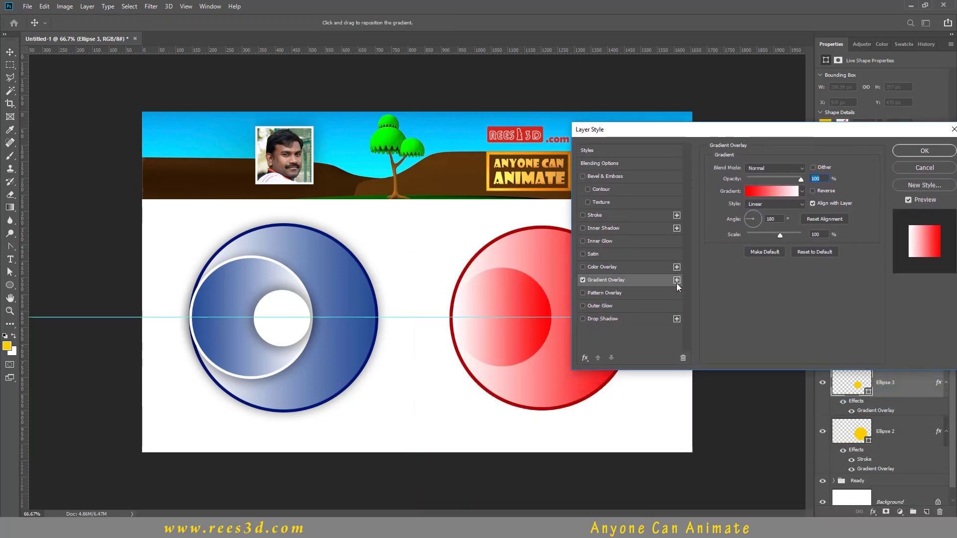
click(821, 193)
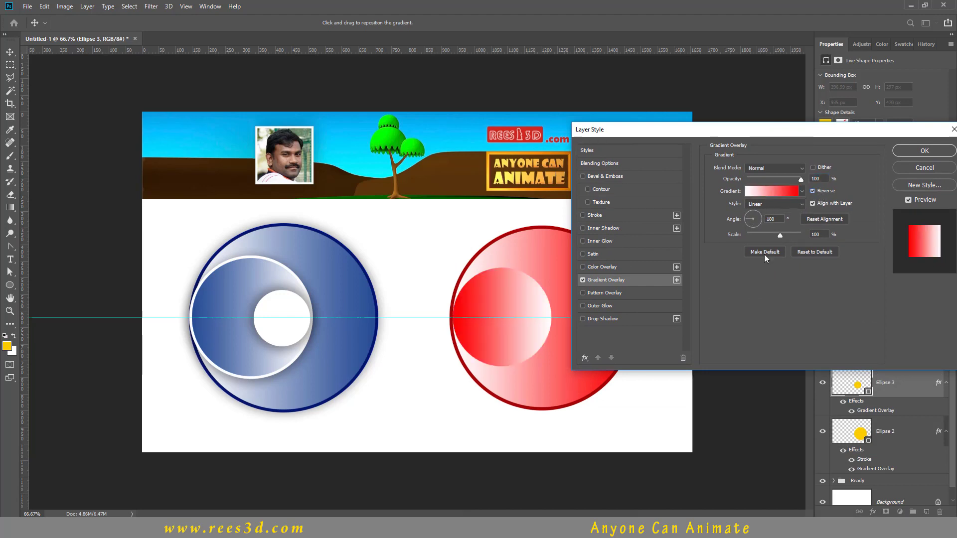
click(927, 151)
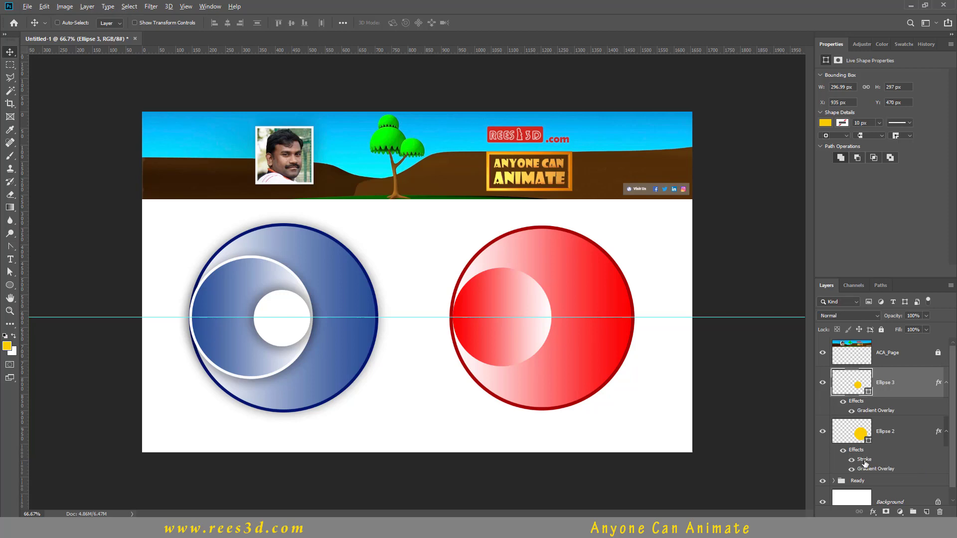
Copy the large red circle's Stroke effect onto the inner circle and set the copied stroke's colour to white (ffffff).
drag(865, 462, 878, 400)
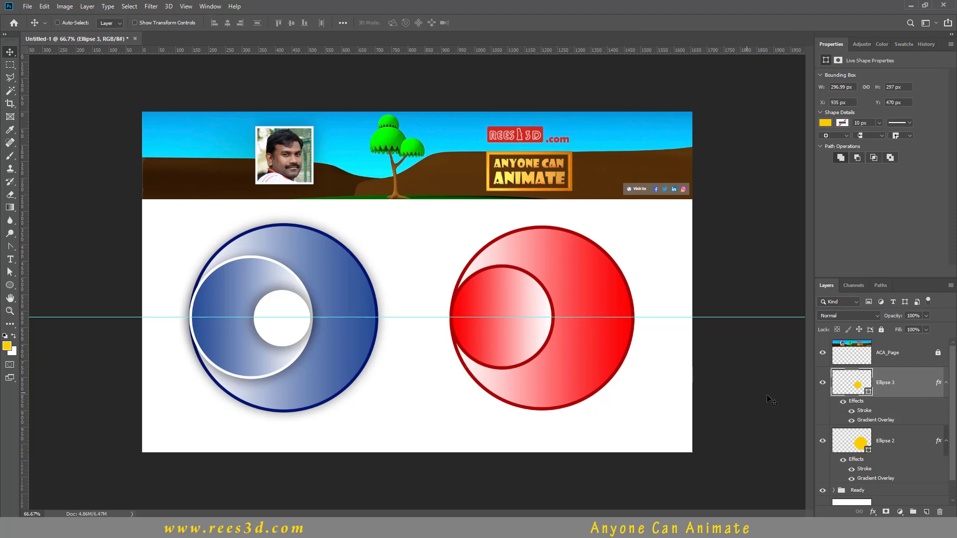
double_click(864, 412)
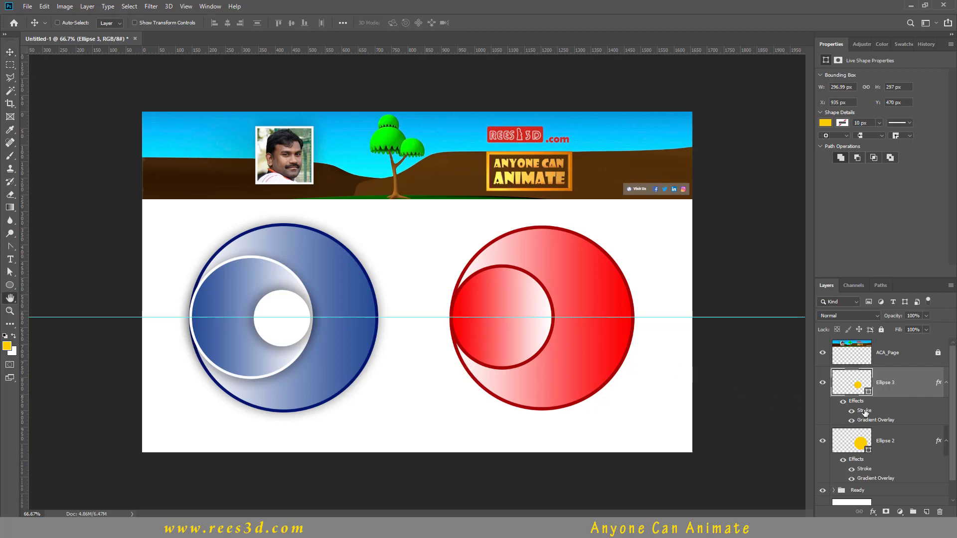
drag(770, 132, 840, 162)
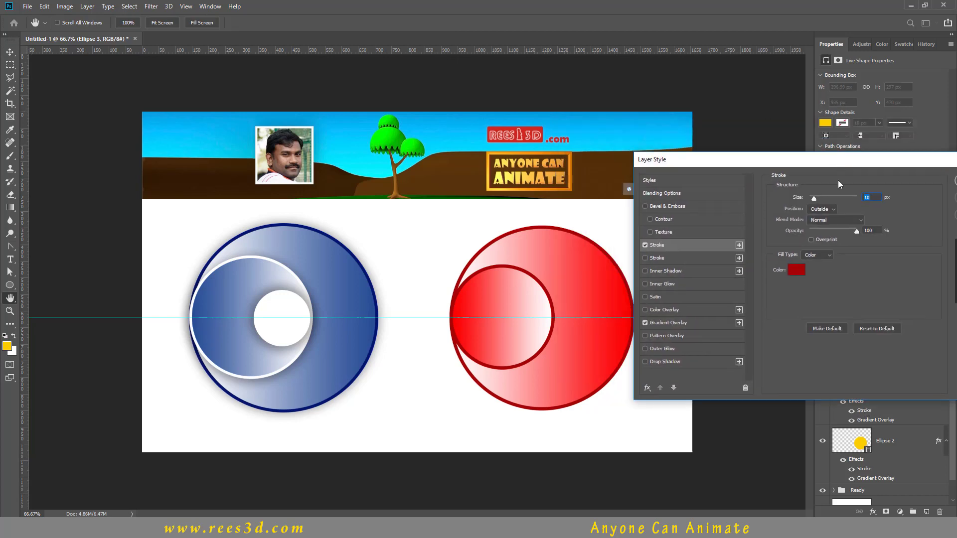
click(796, 270)
click(435, 145)
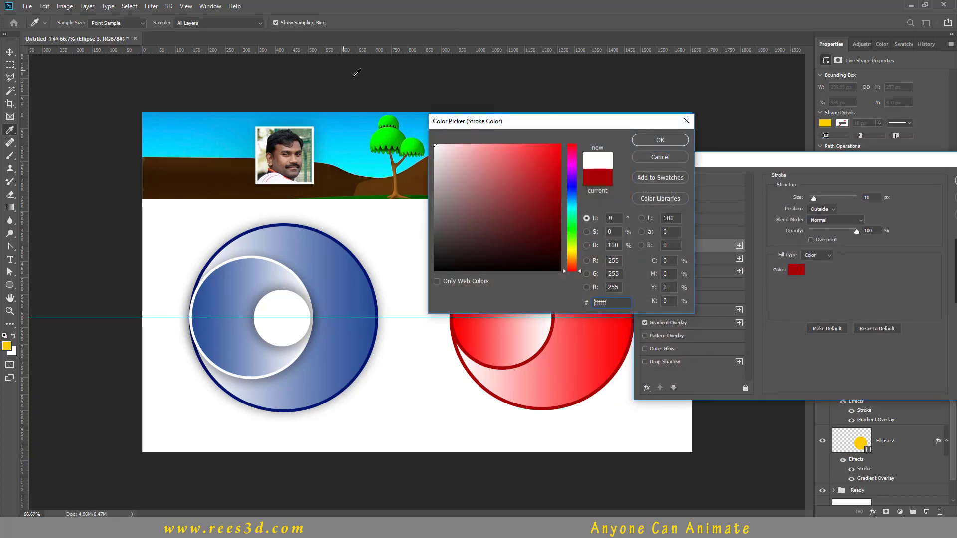
click(661, 141)
drag(881, 165, 664, 165)
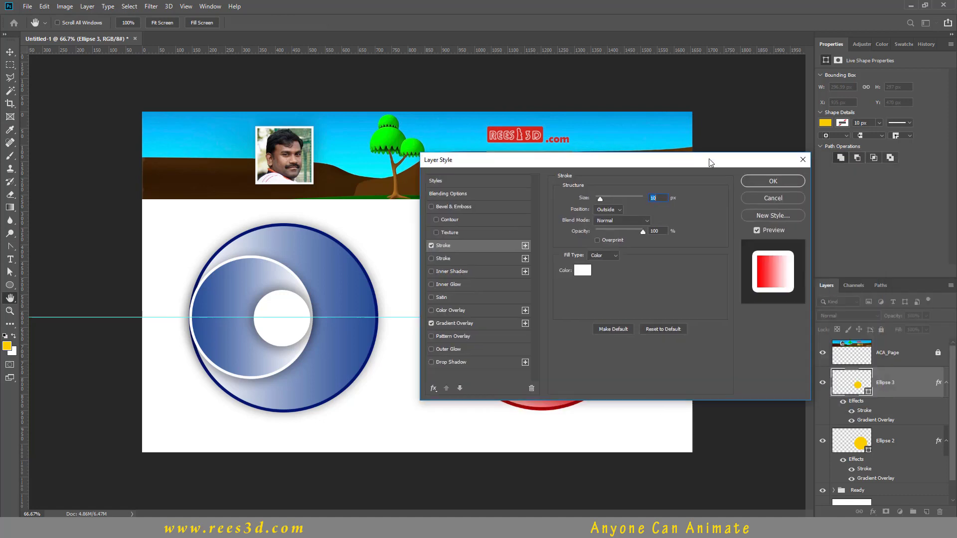
click(773, 177)
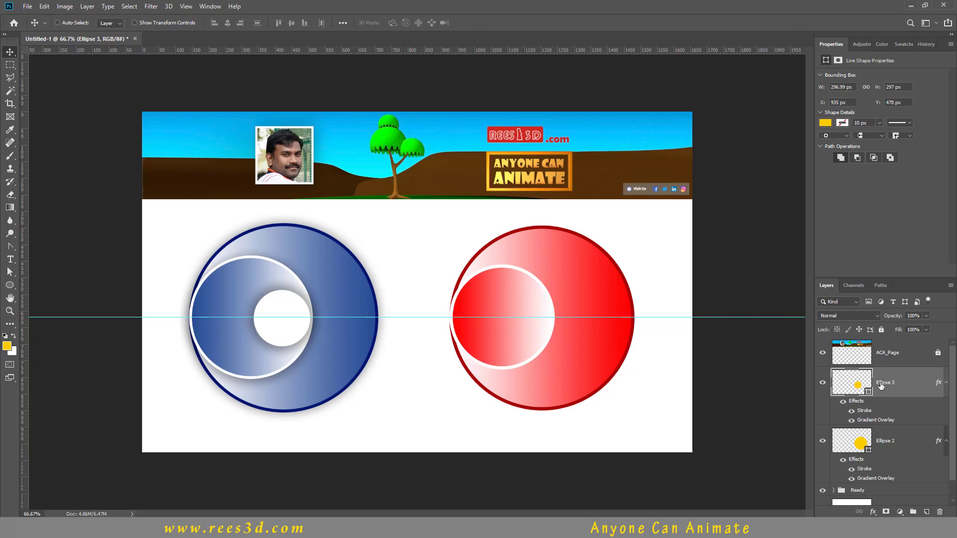
Duplicate the inner circle layer with its effects and scale the copy to about 49.5%, keeping its lower-right corner fixed.
drag(855, 388, 928, 513)
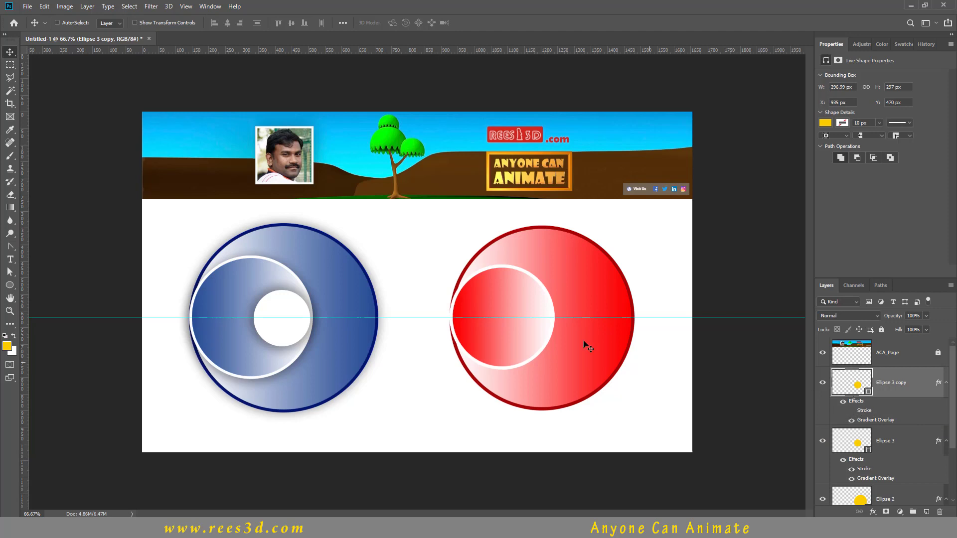
click(852, 410)
key(ctrl+t)
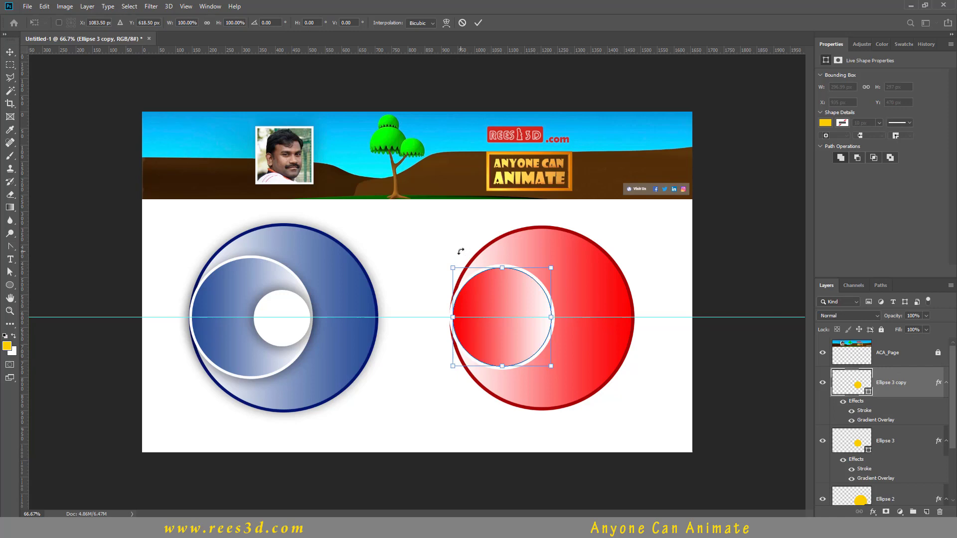
drag(453, 268, 500, 318)
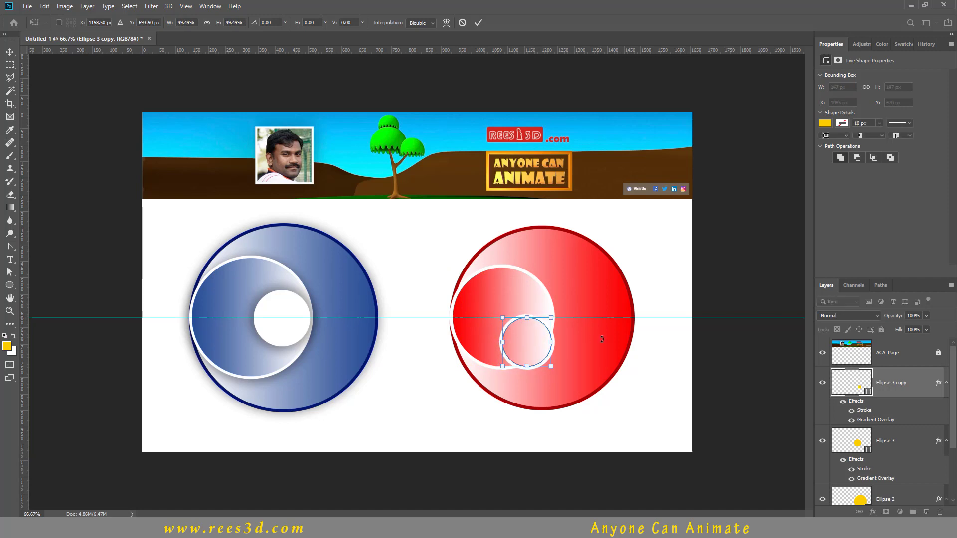
Move the scaled-down circle up until its centre is at Y 618.50 px on the guide, and apply the transform.
key(shift+Up)
key(shift+Up)
key(shift+Up)
key(shift+Up)
key(shift+Up)
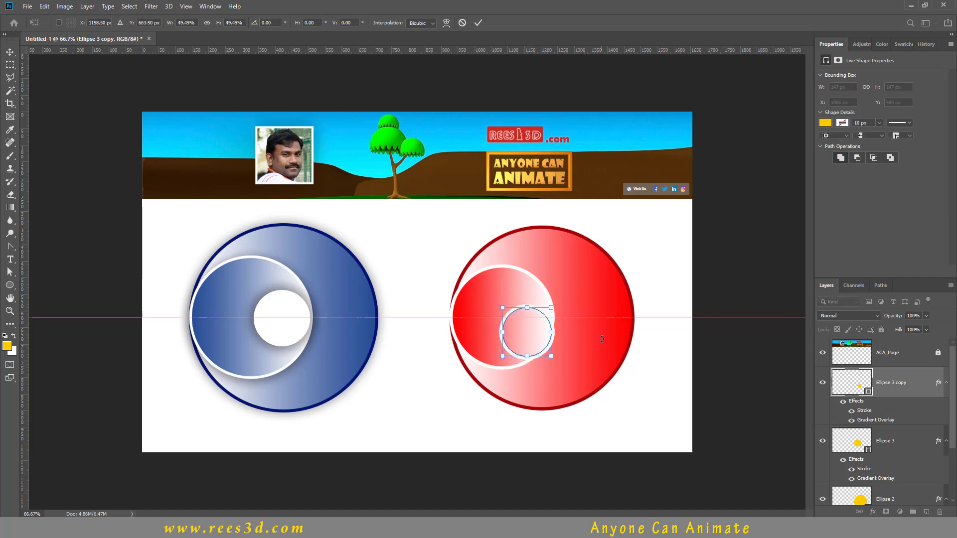
key(shift+Up)
key(shift+Up)
key(shift+Up)
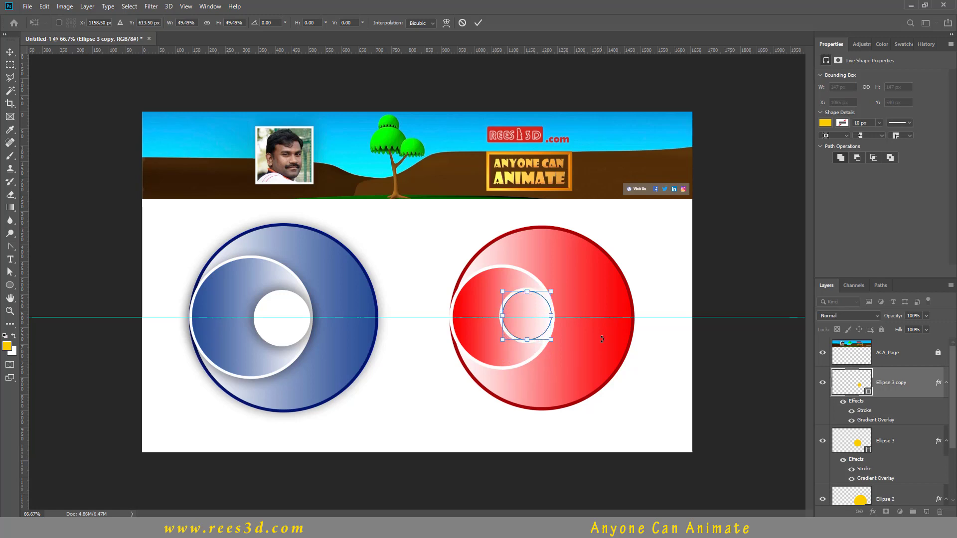
key(Down)
key(Down)
key(Down)
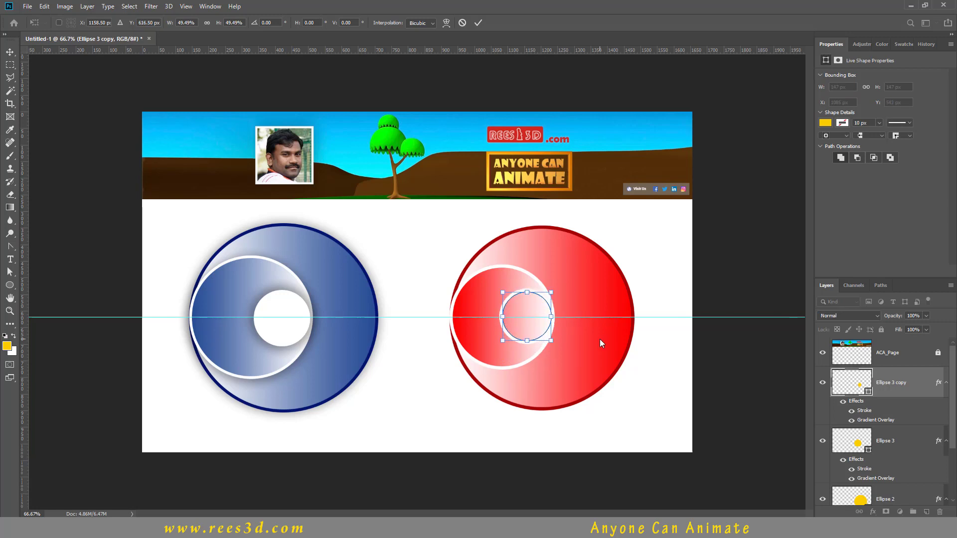
key(Down)
key(Down)
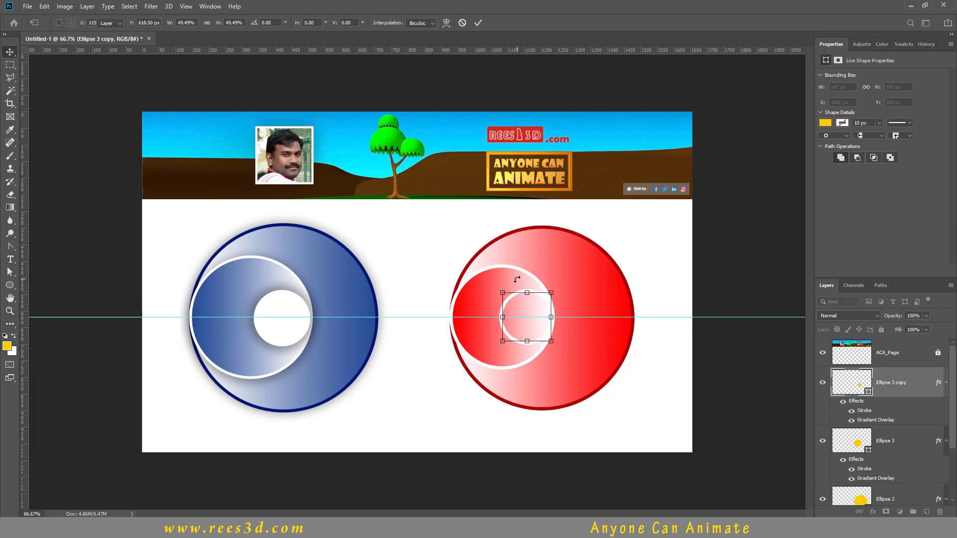
double_click(528, 294)
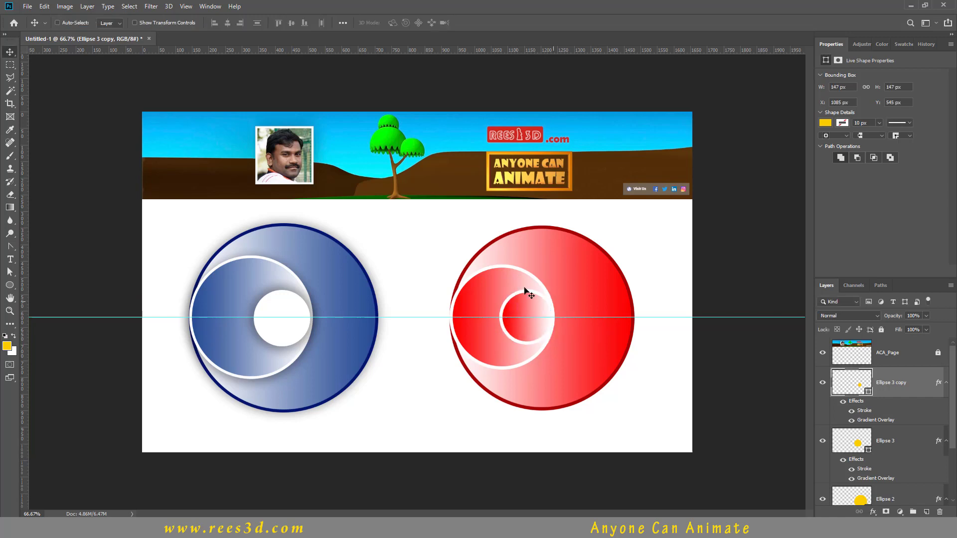
Hide the small circle's Stroke effect and turn off its Gradient Overlay.
click(851, 412)
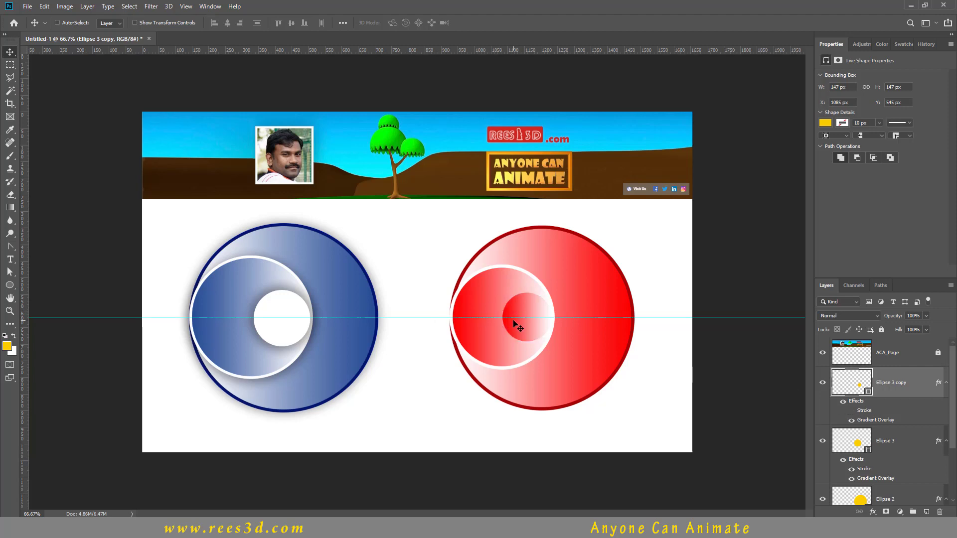
double_click(873, 420)
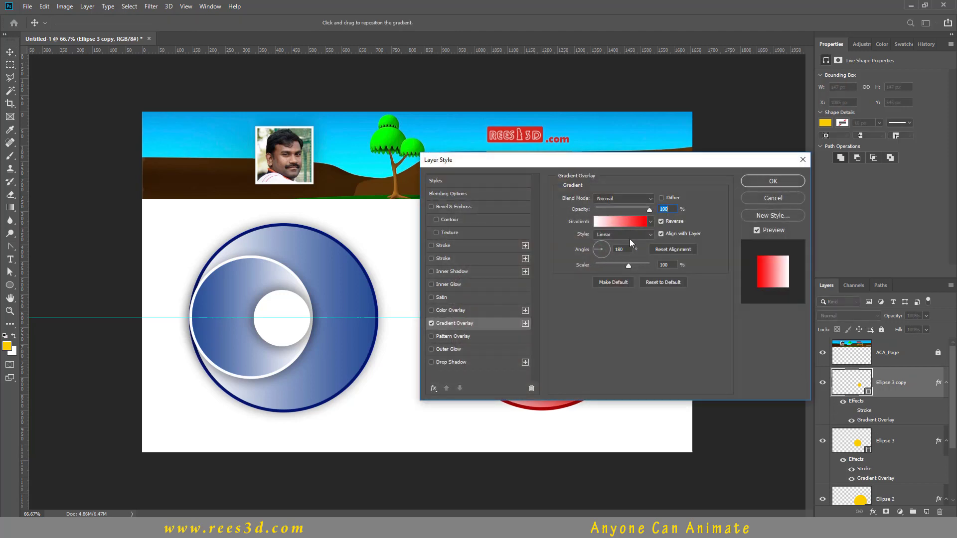
click(431, 323)
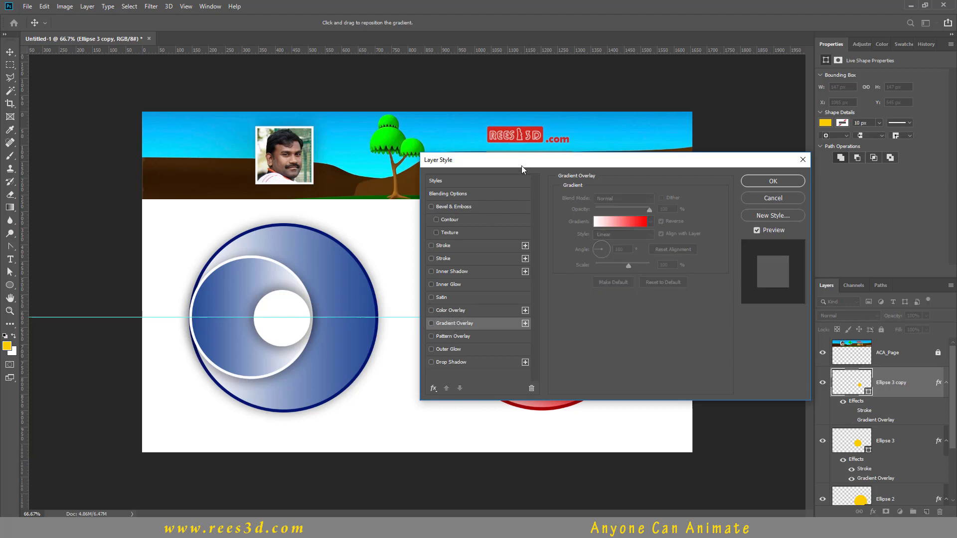
drag(537, 160, 679, 165)
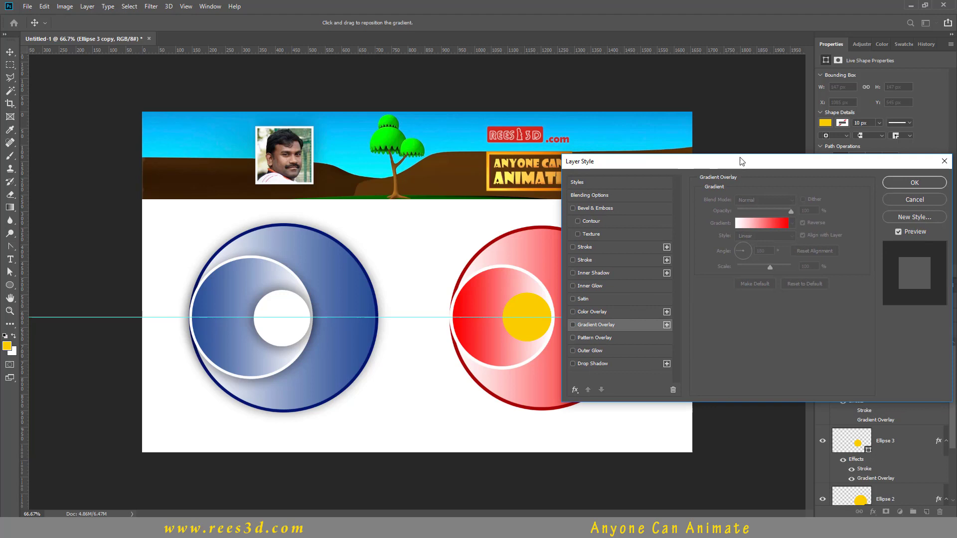
click(939, 185)
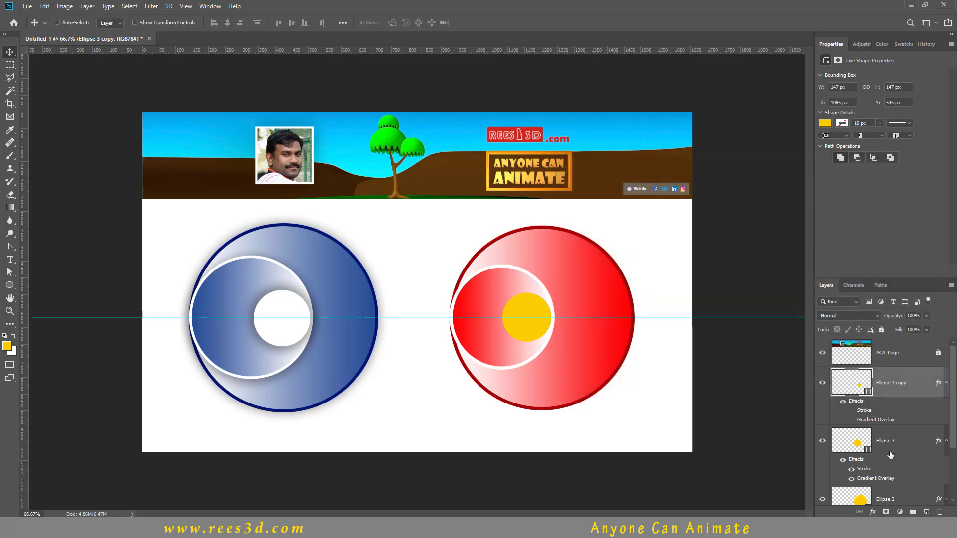
Change the small circle's solid fill colour to white (ffffff).
double_click(859, 387)
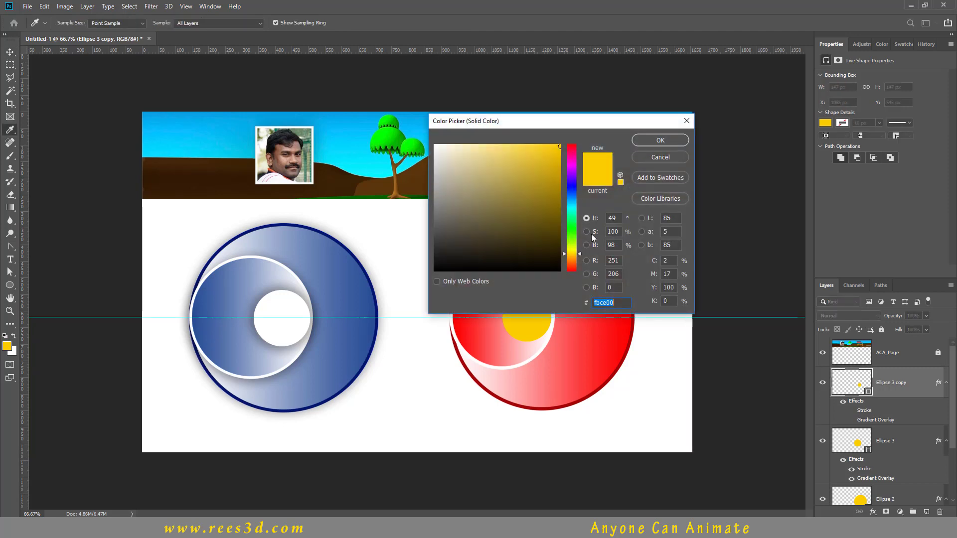
text(ffffff)
click(658, 141)
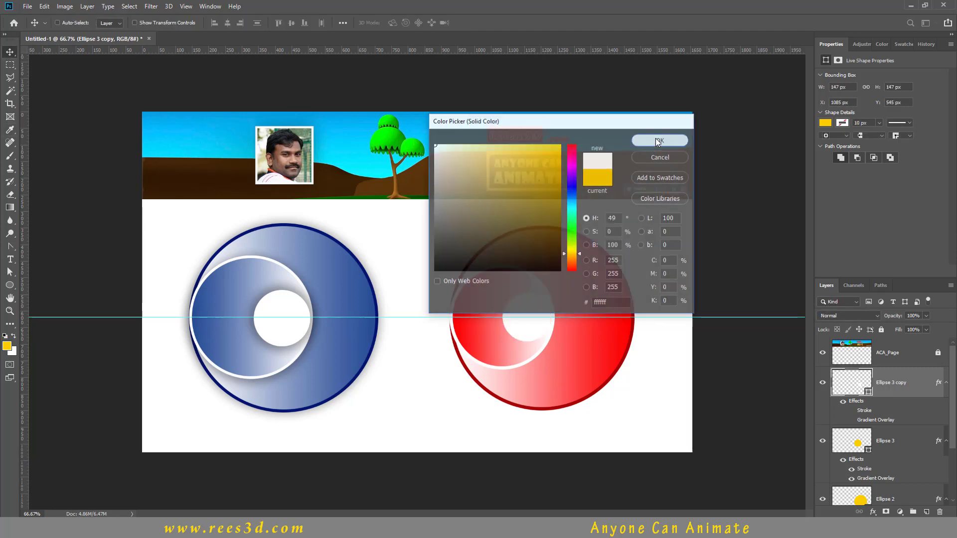
Try a white (ffffff) Color Overlay on the small circle and turn the overlay off again.
double_click(855, 402)
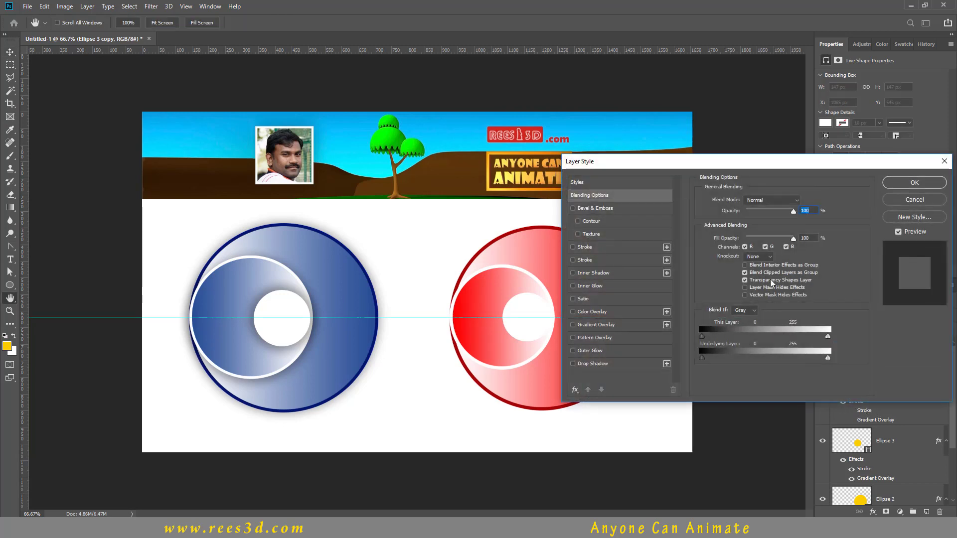
click(585, 312)
click(801, 201)
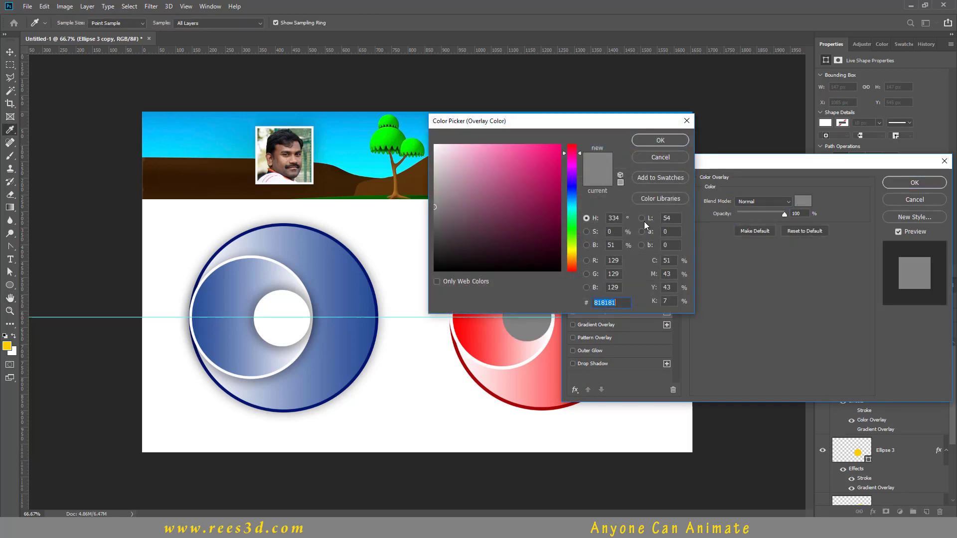
text(ffffff)
click(657, 141)
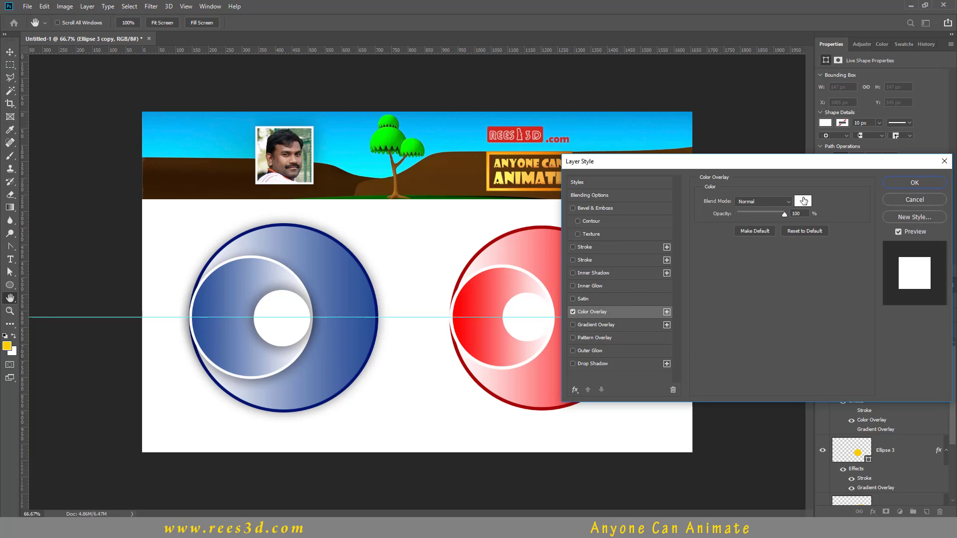
click(573, 312)
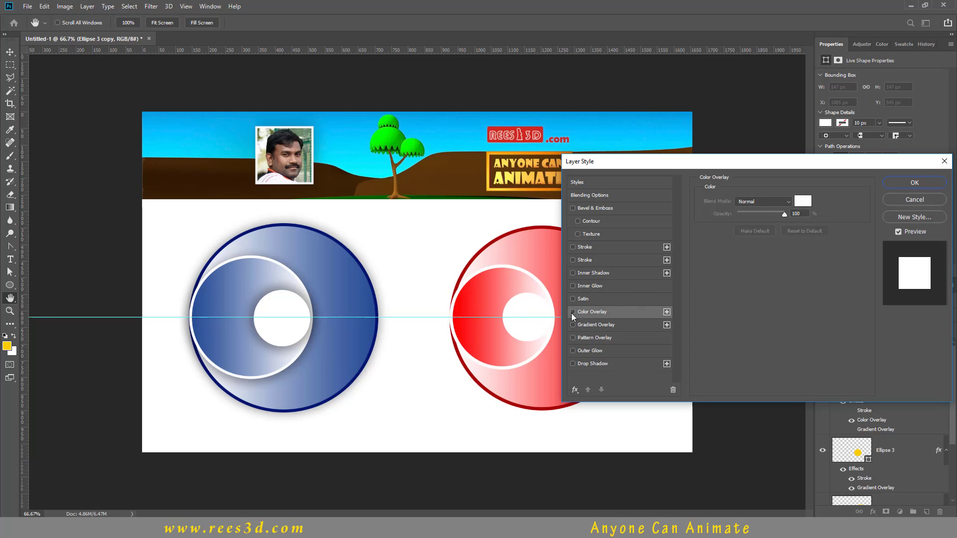
click(911, 184)
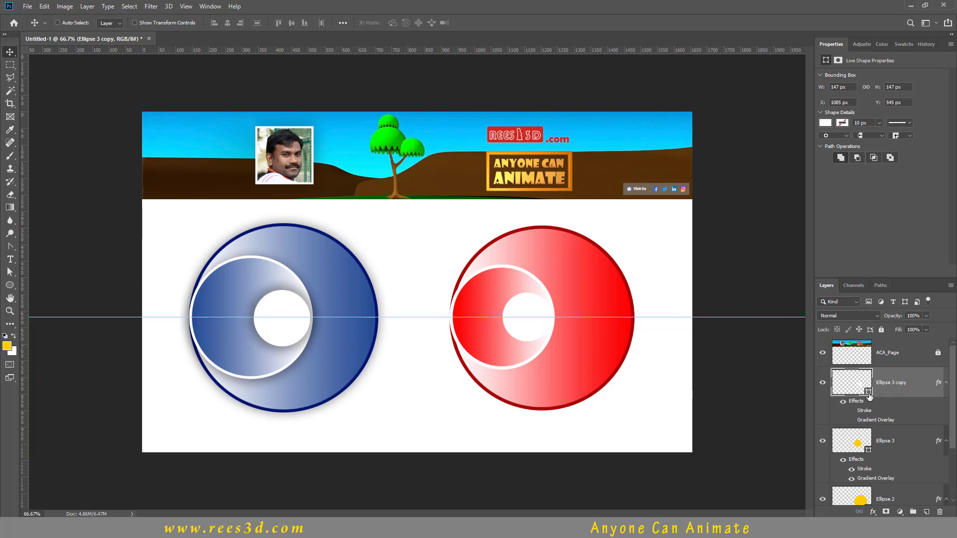
Add a Drop Shadow to the small white circle, trying a 77 px distance before setting it to 0 px, and apply it.
double_click(851, 402)
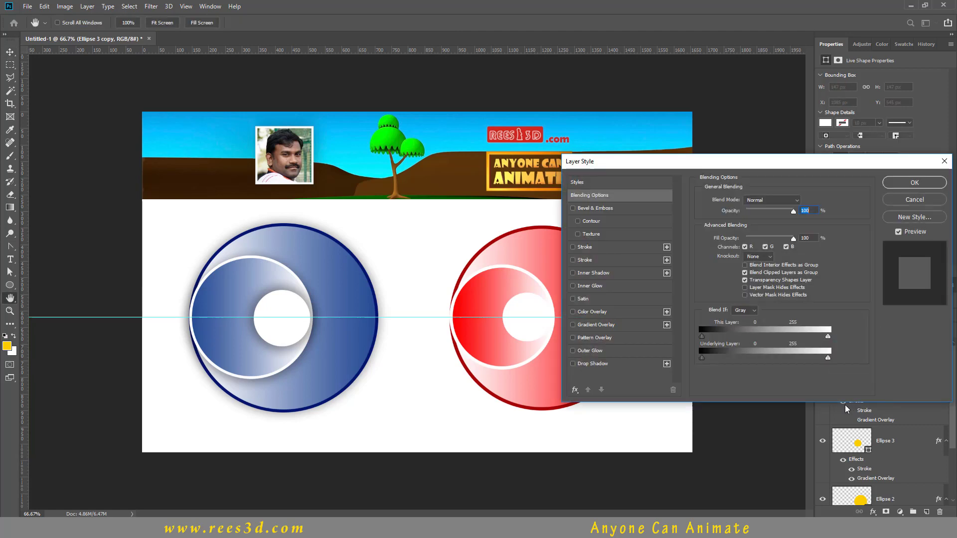
click(573, 364)
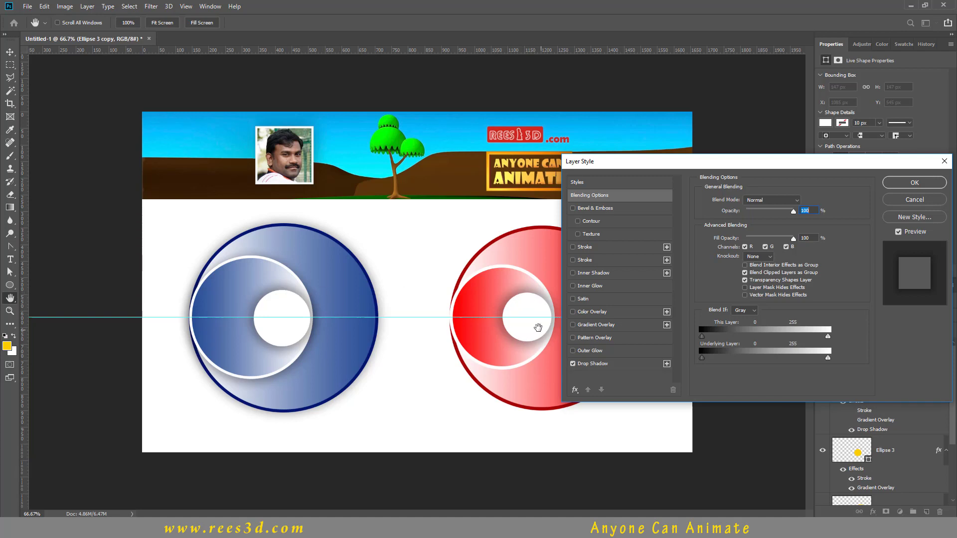
click(593, 363)
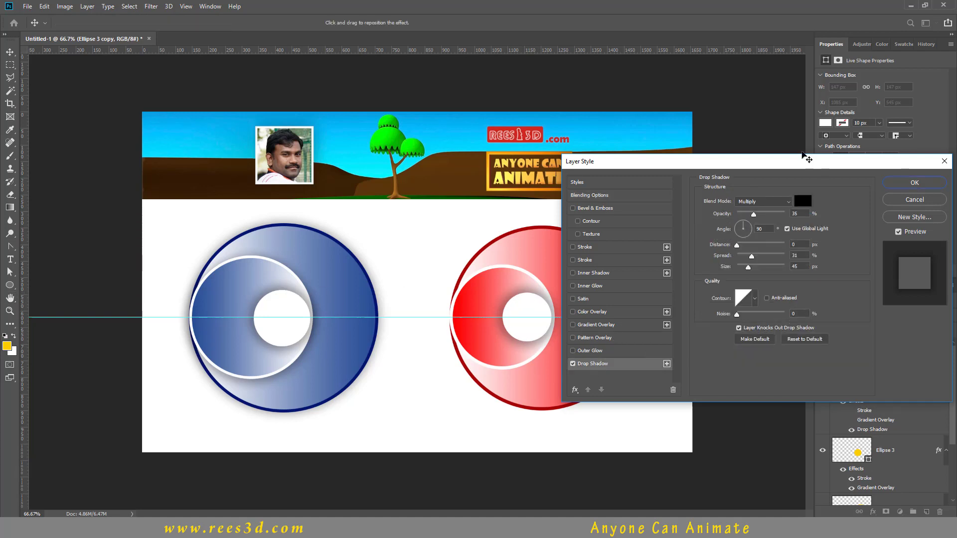
drag(803, 165, 879, 161)
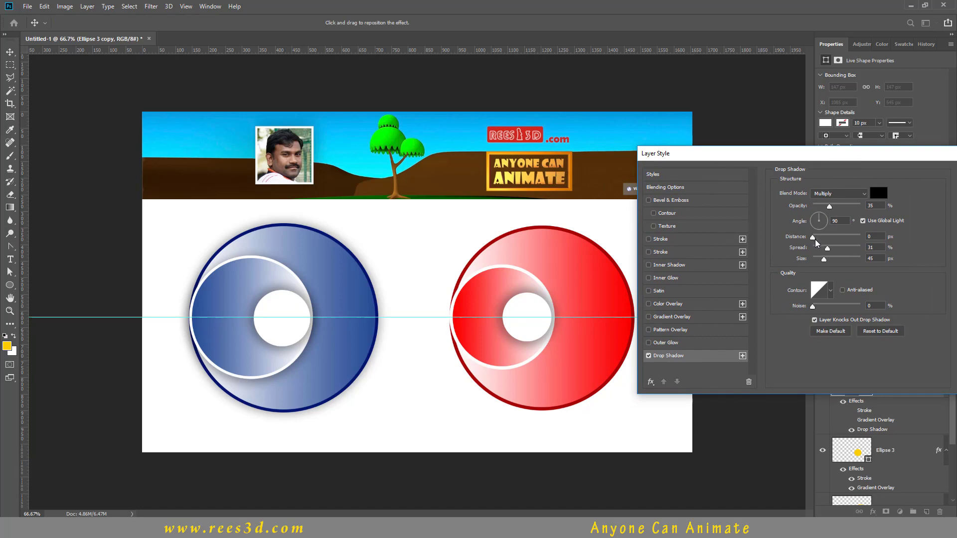
drag(813, 237, 844, 243)
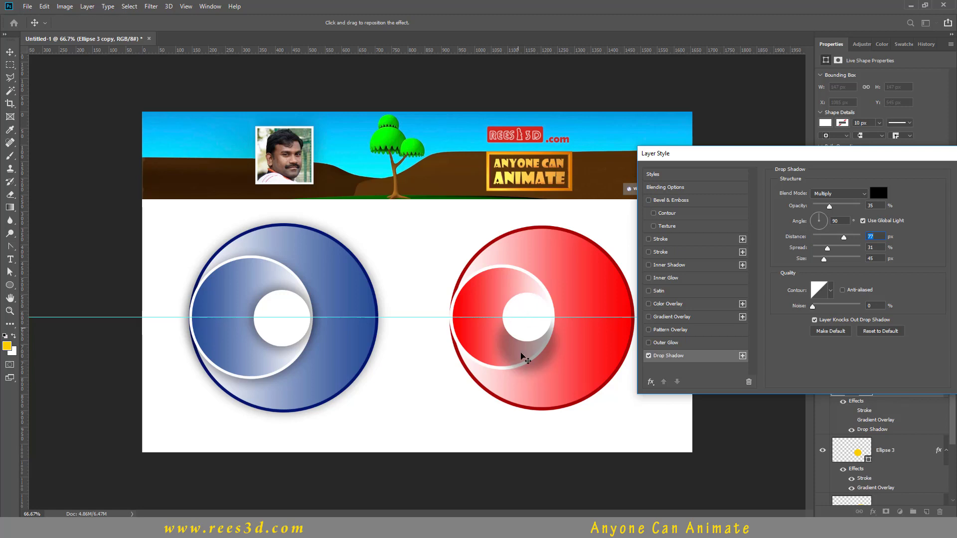
drag(845, 240, 813, 248)
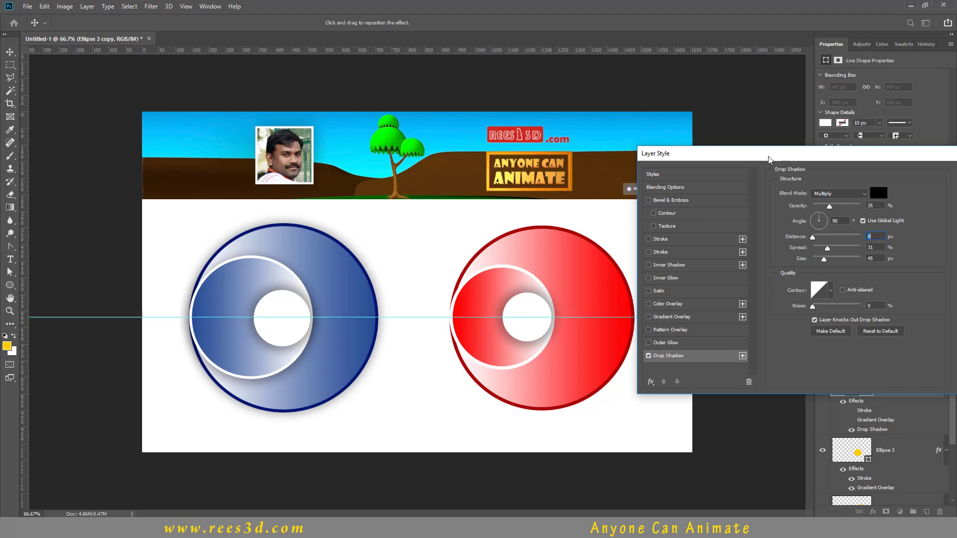
drag(779, 156, 557, 186)
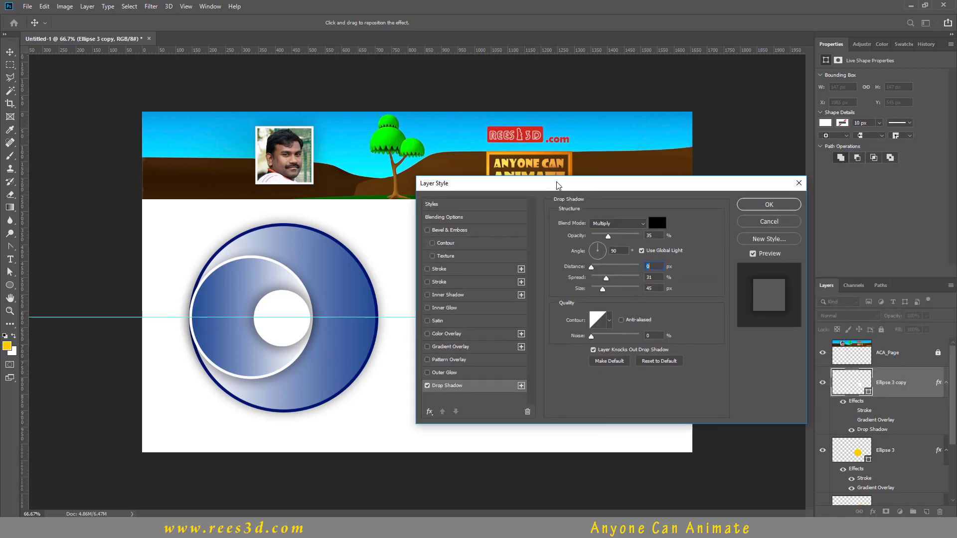
click(779, 205)
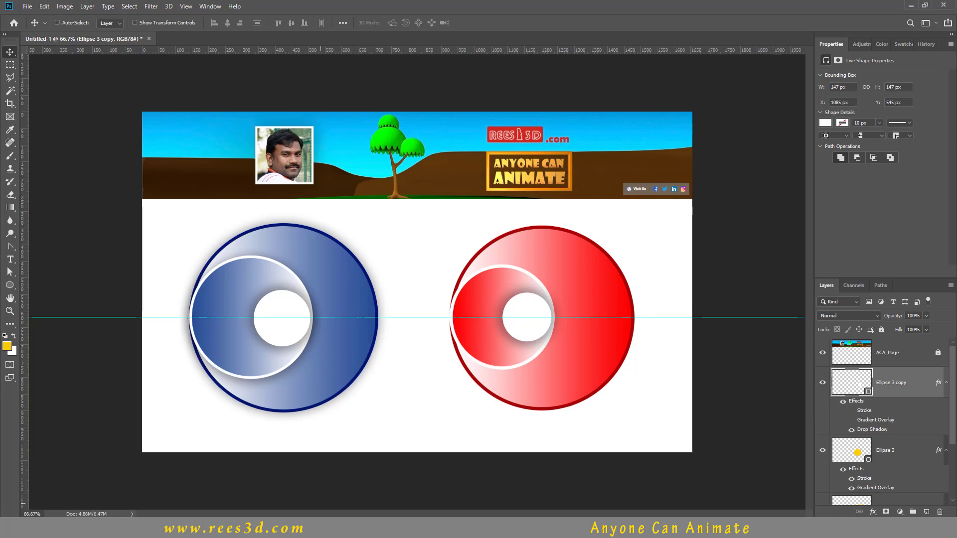
Add a Drop Shadow with a distance of 0 px to the large red circle on the Ellipse 2 layer and apply it.
scroll(900, 442, down, 3)
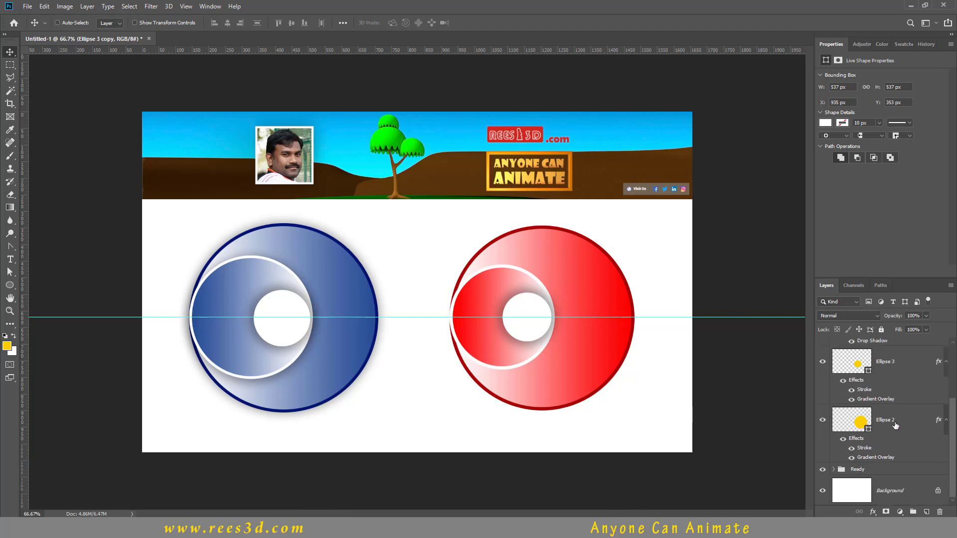
click(893, 427)
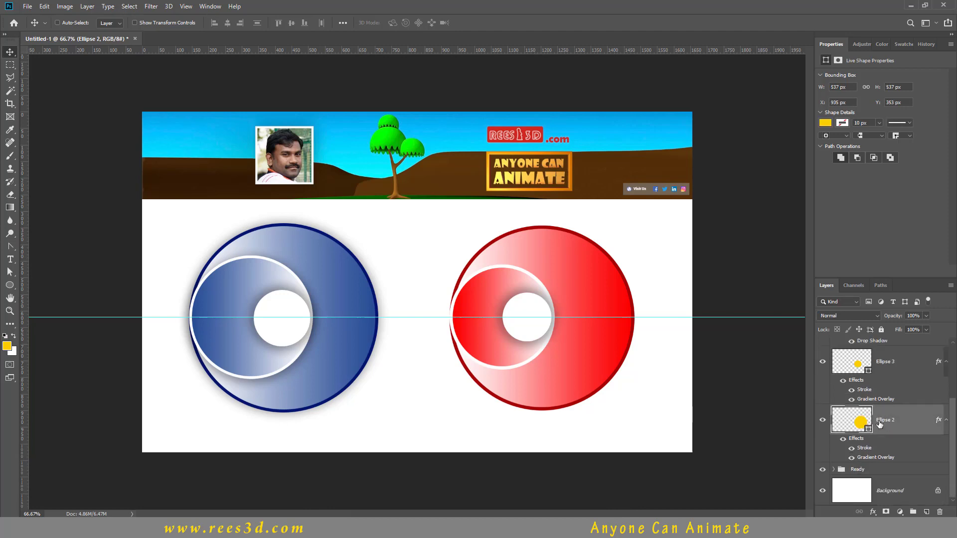
click(873, 512)
click(881, 507)
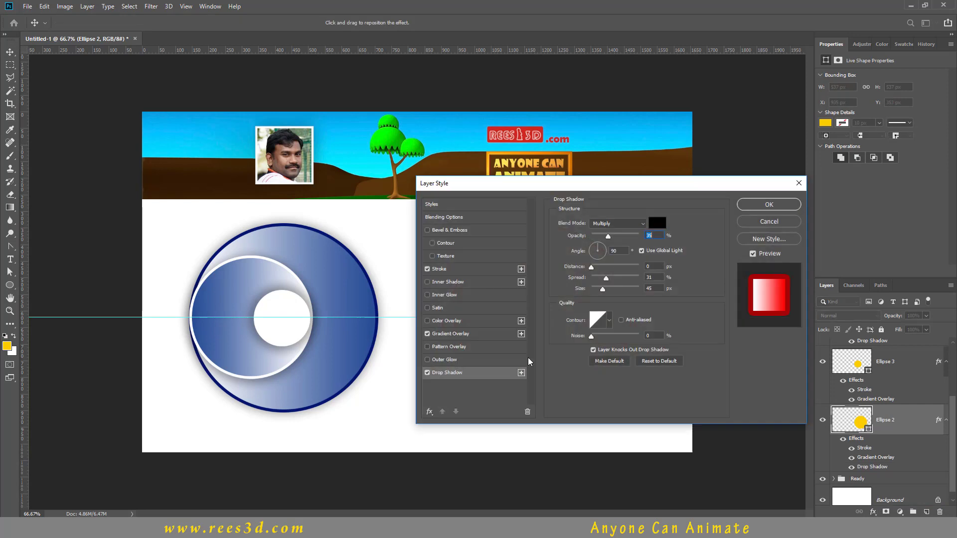
drag(645, 193, 869, 172)
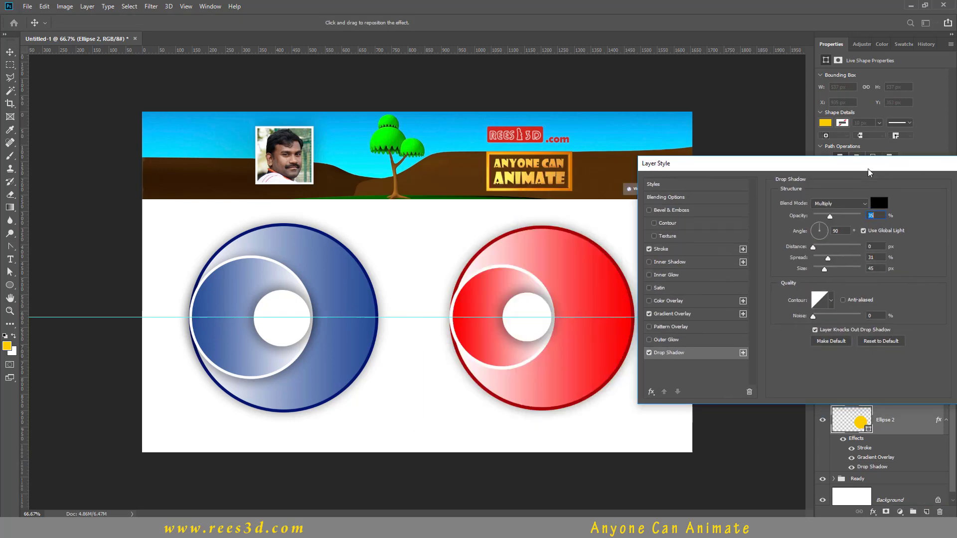
drag(815, 248, 729, 265)
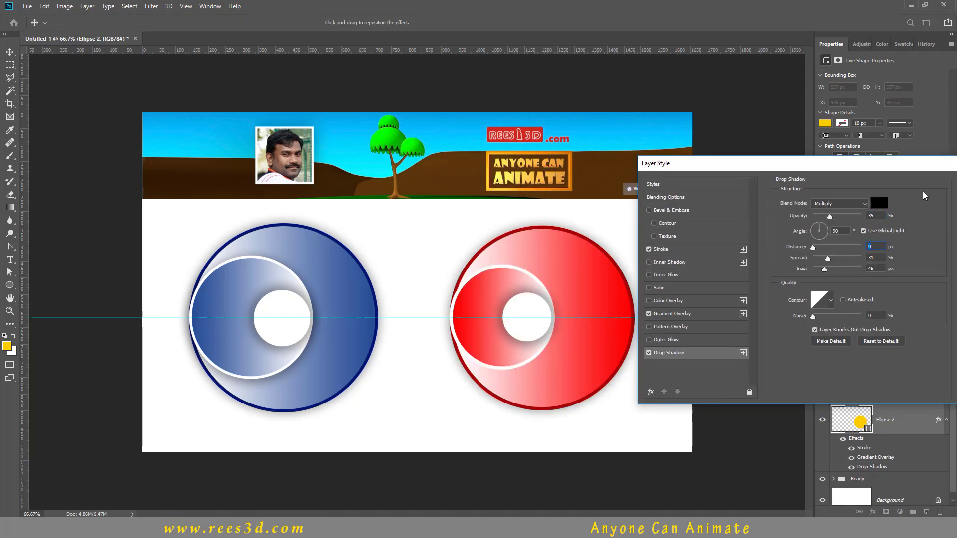
drag(901, 167, 710, 176)
click(794, 202)
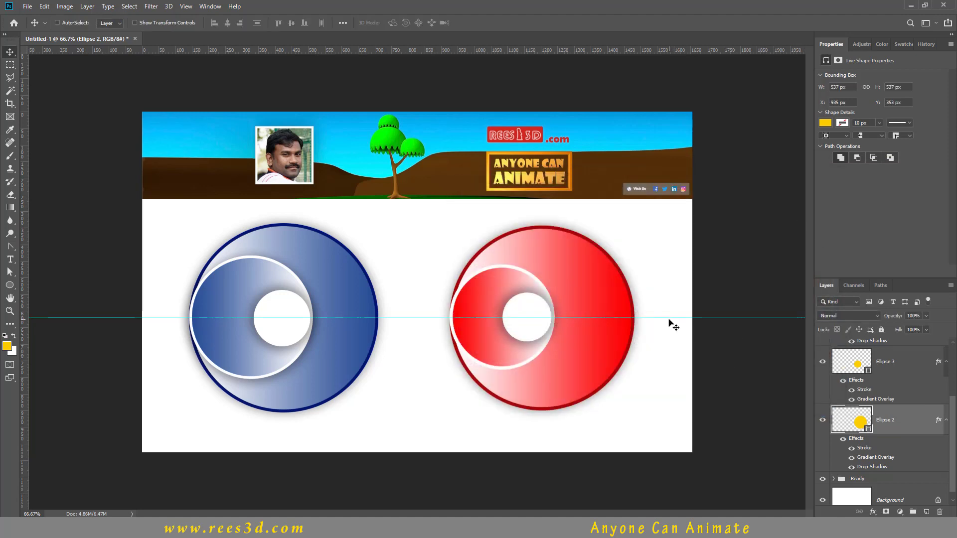
Remove the horizontal guide running through the centres of the circles.
drag(39, 319, 23, 317)
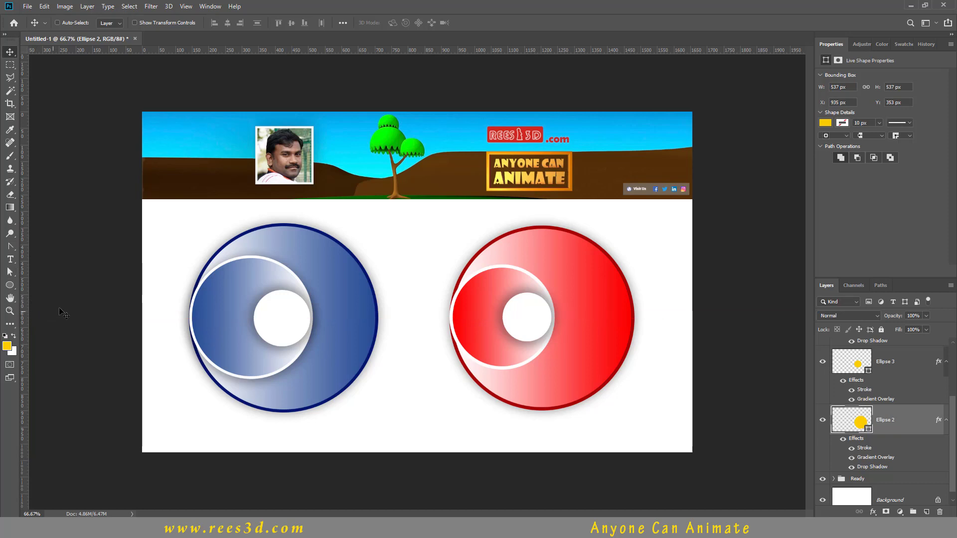